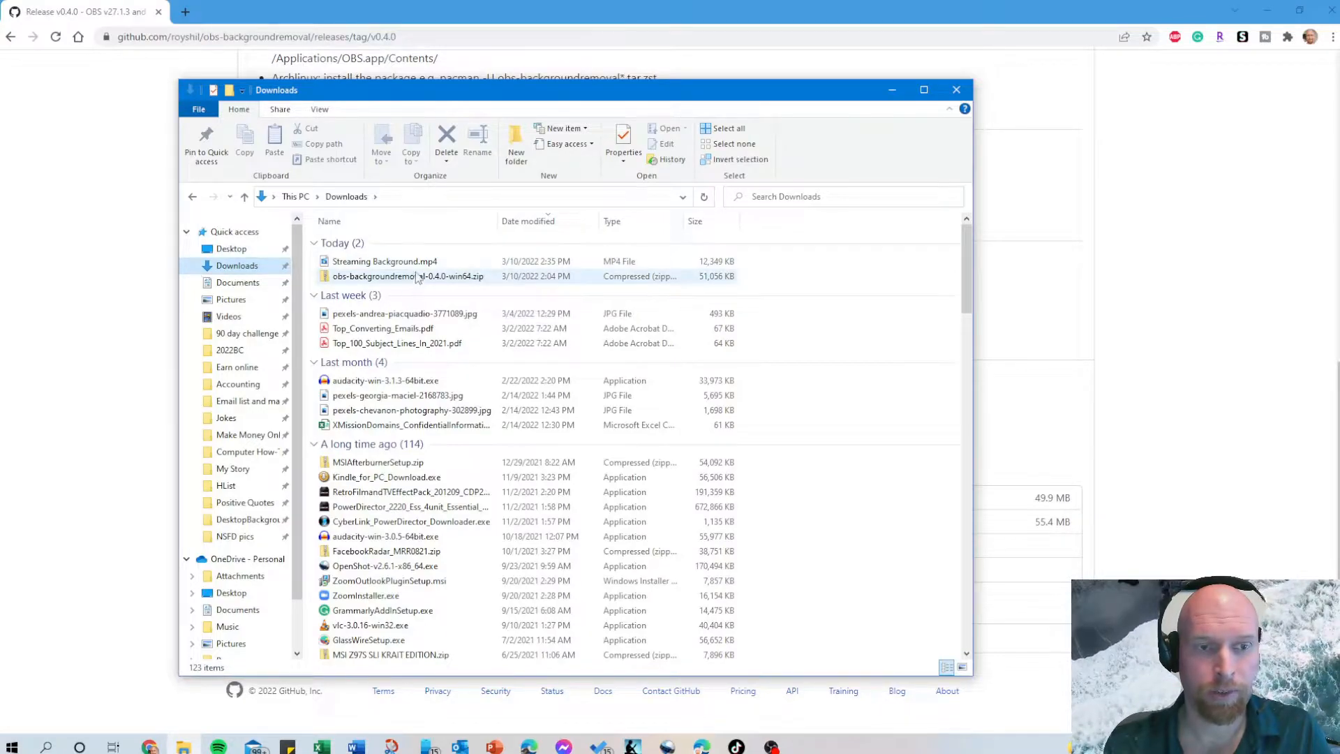
Copy the data and obs-plugins folders from obs-backgroundremoval-0.4.0-win64.zip in Downloads.
{"action": "double_click", "coordinate": [415, 278]}
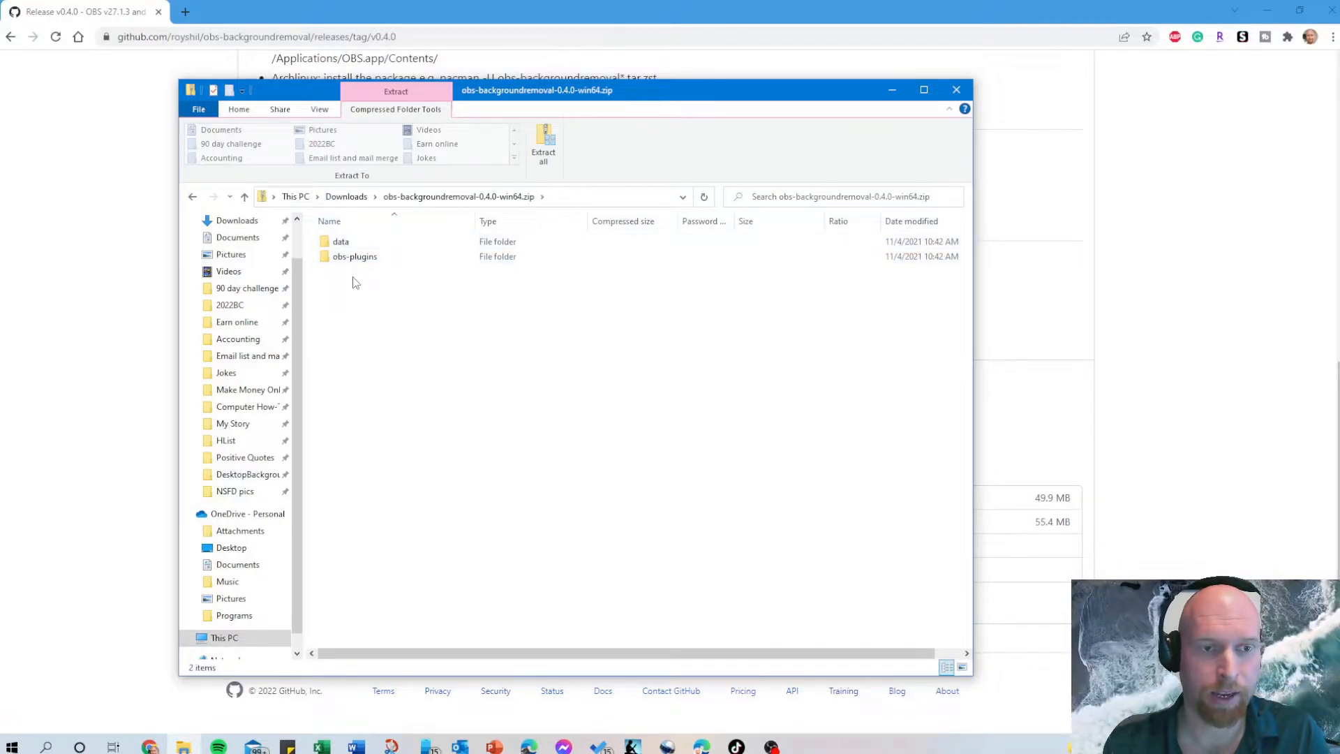
{"action": "left_click_drag", "start_coordinate": [352, 282], "coordinate": [340, 243]}
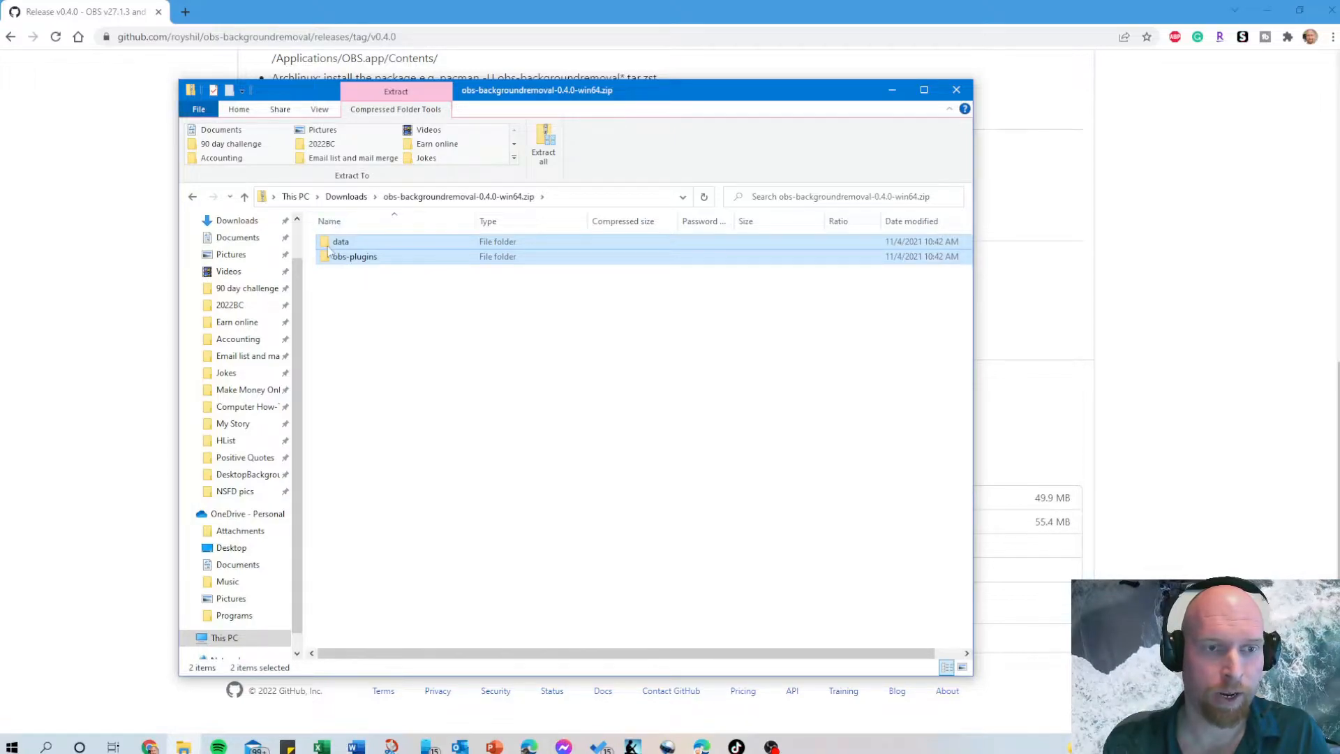
{"action": "right_click", "coordinate": [338, 241]}
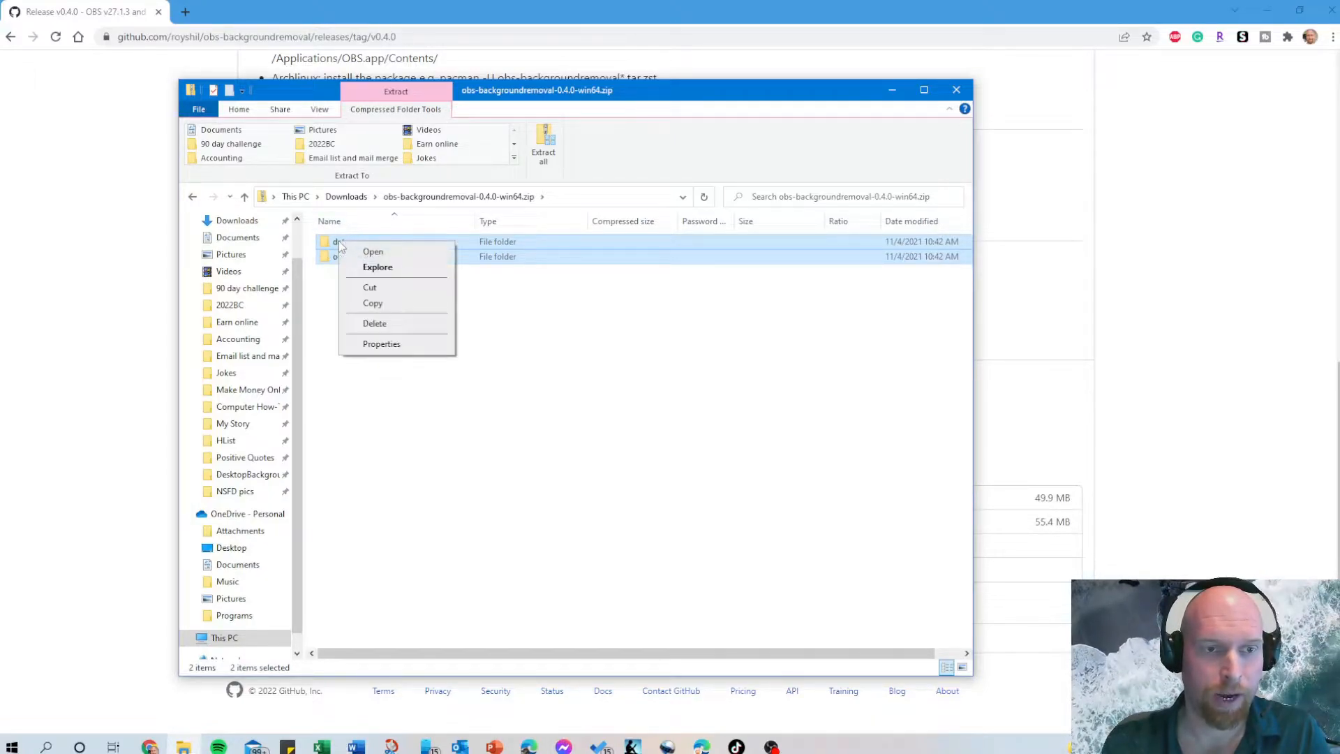
{"action": "left_click", "coordinate": [369, 301]}
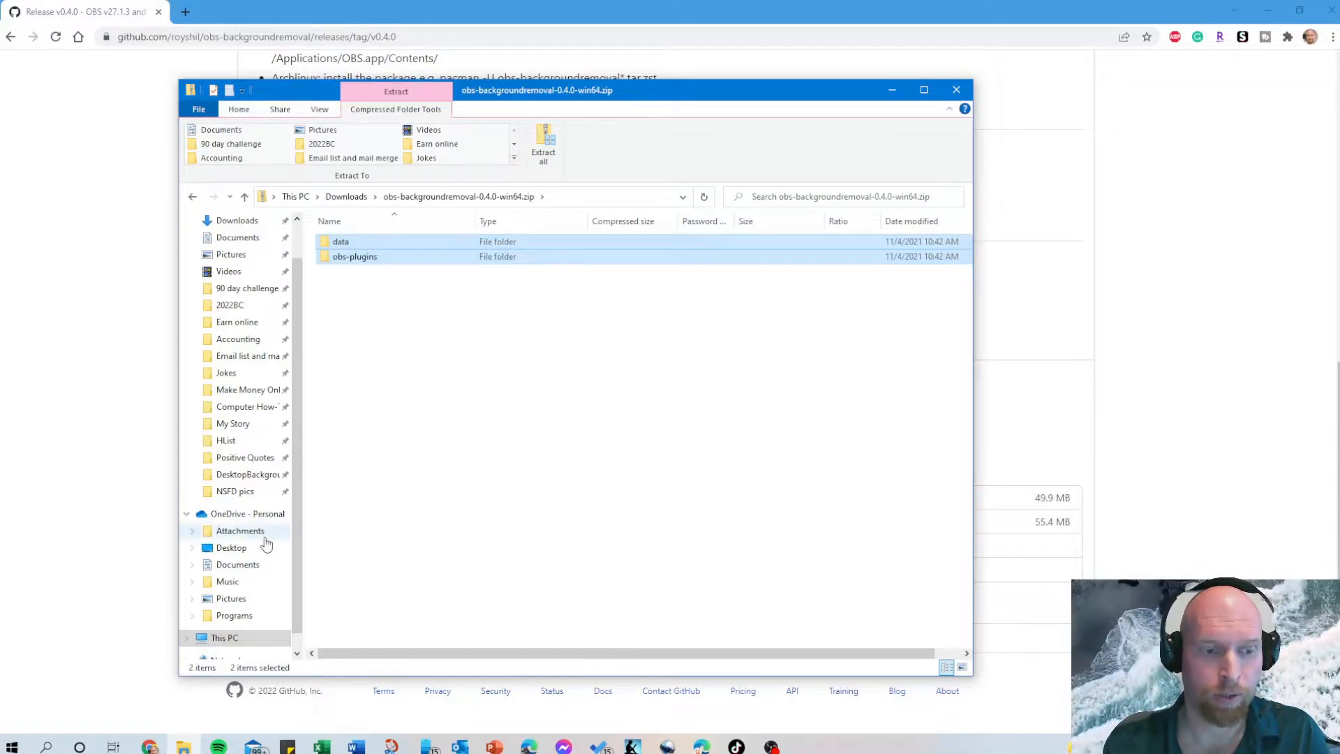
Go to Program Files on Local Disk (C:) and view the actions available for the obs-studio folder.
{"action": "scroll", "coordinate": [265, 558], "scroll_direction": "down", "scroll_amount": 1}
{"action": "left_click", "coordinate": [222, 622]}
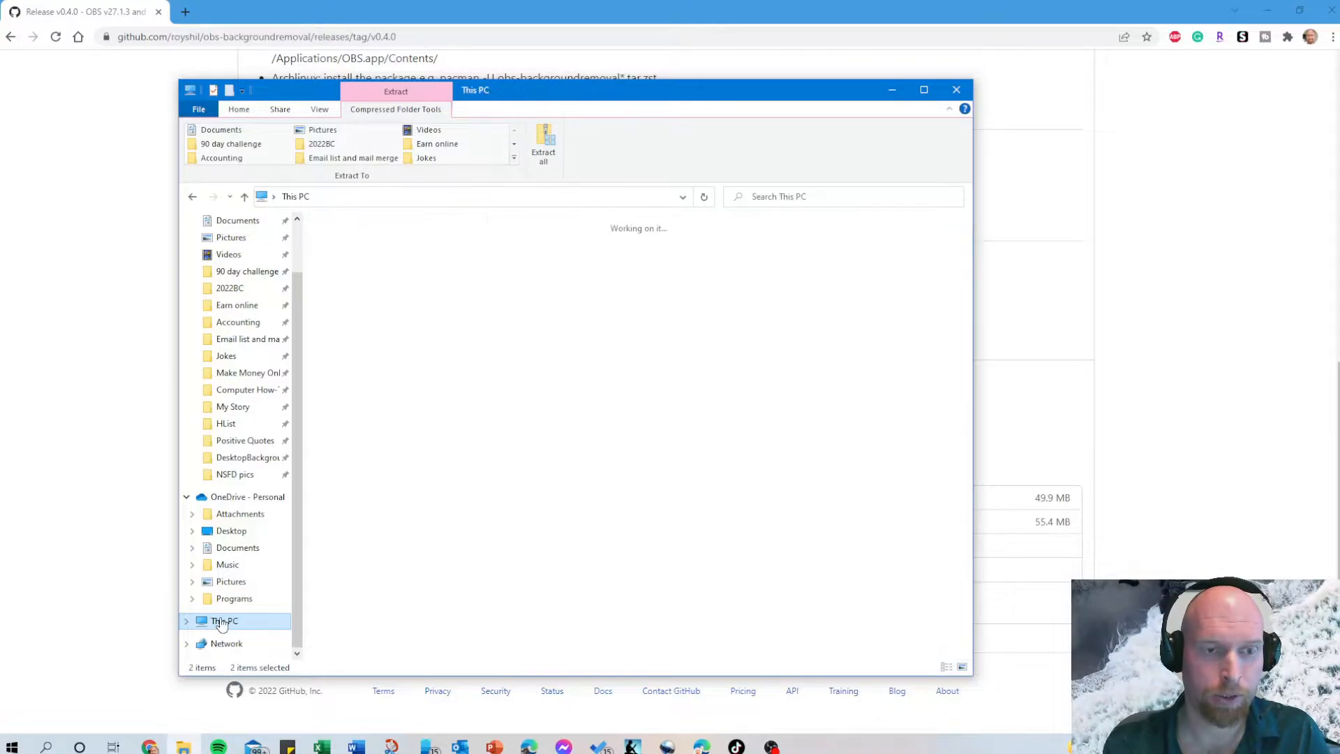
{"action": "double_click", "coordinate": [417, 411]}
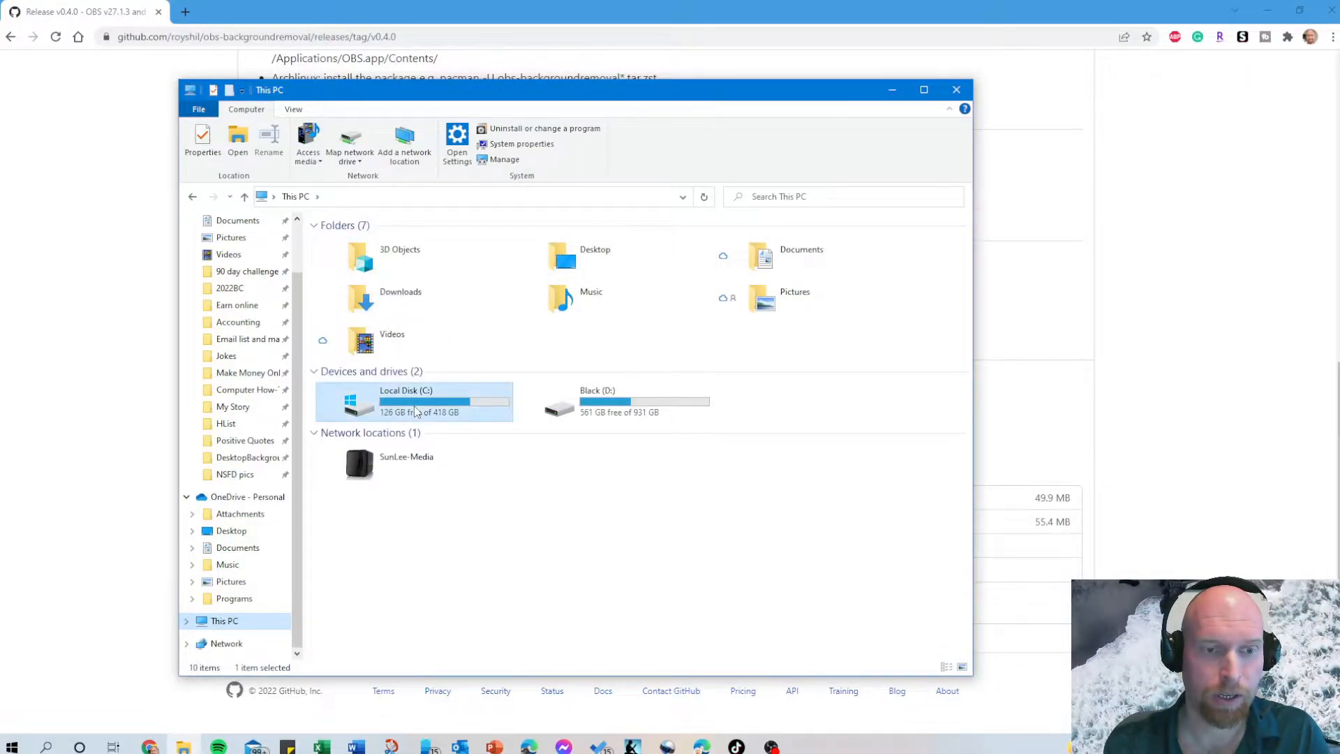
{"action": "double_click", "coordinate": [357, 331]}
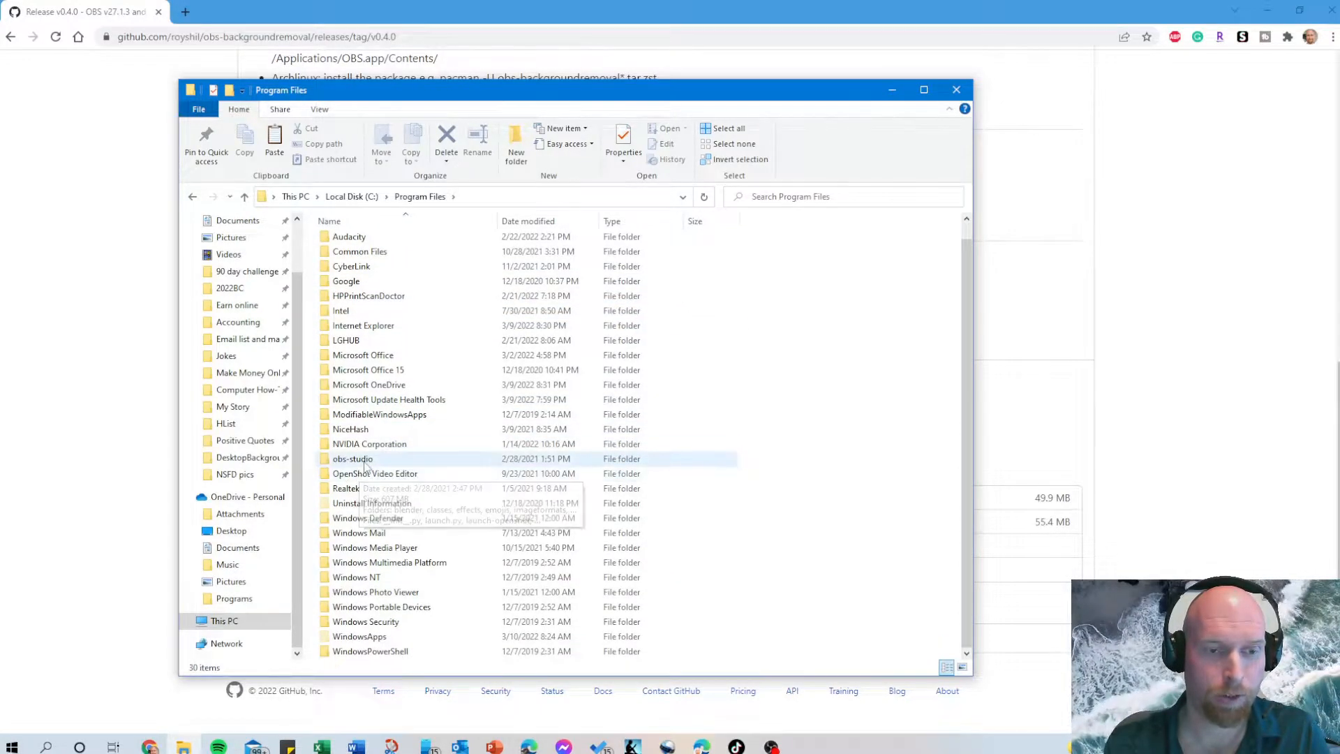
{"action": "right_click", "coordinate": [365, 467]}
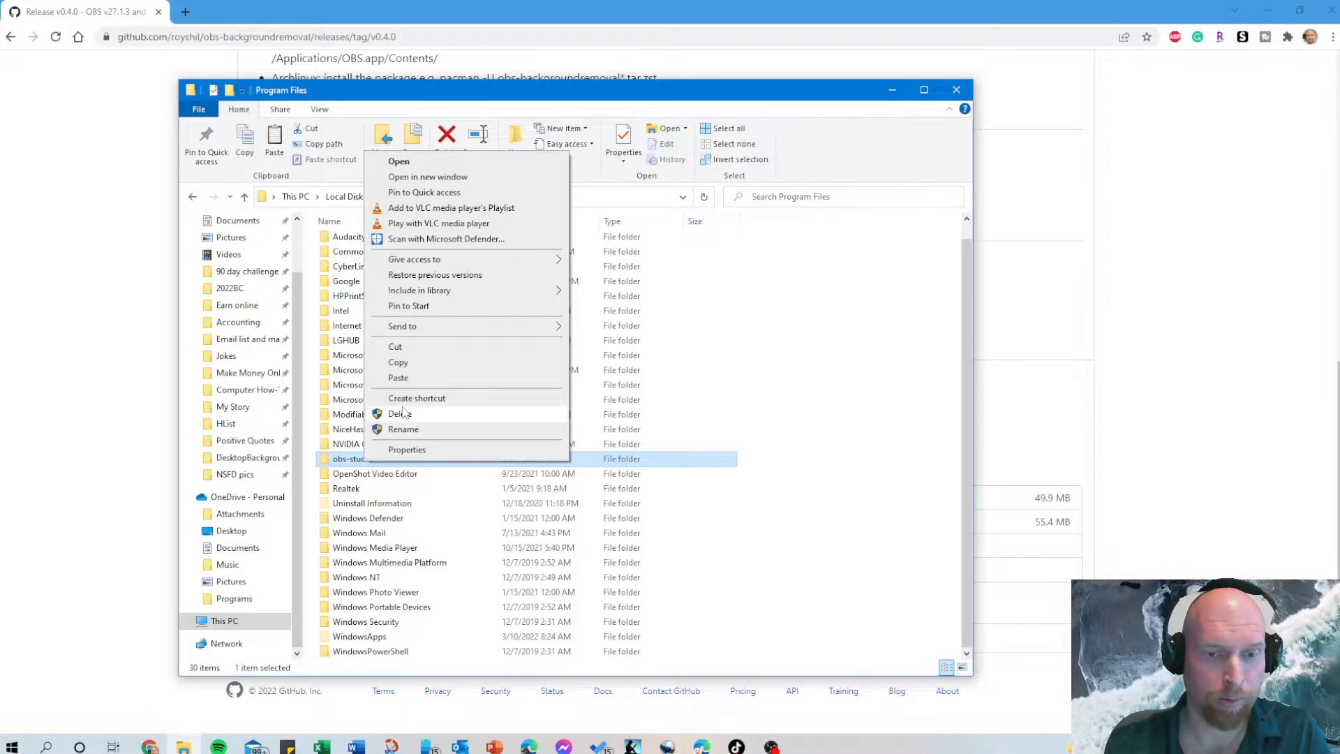
{"action": "left_click", "coordinate": [865, 484]}
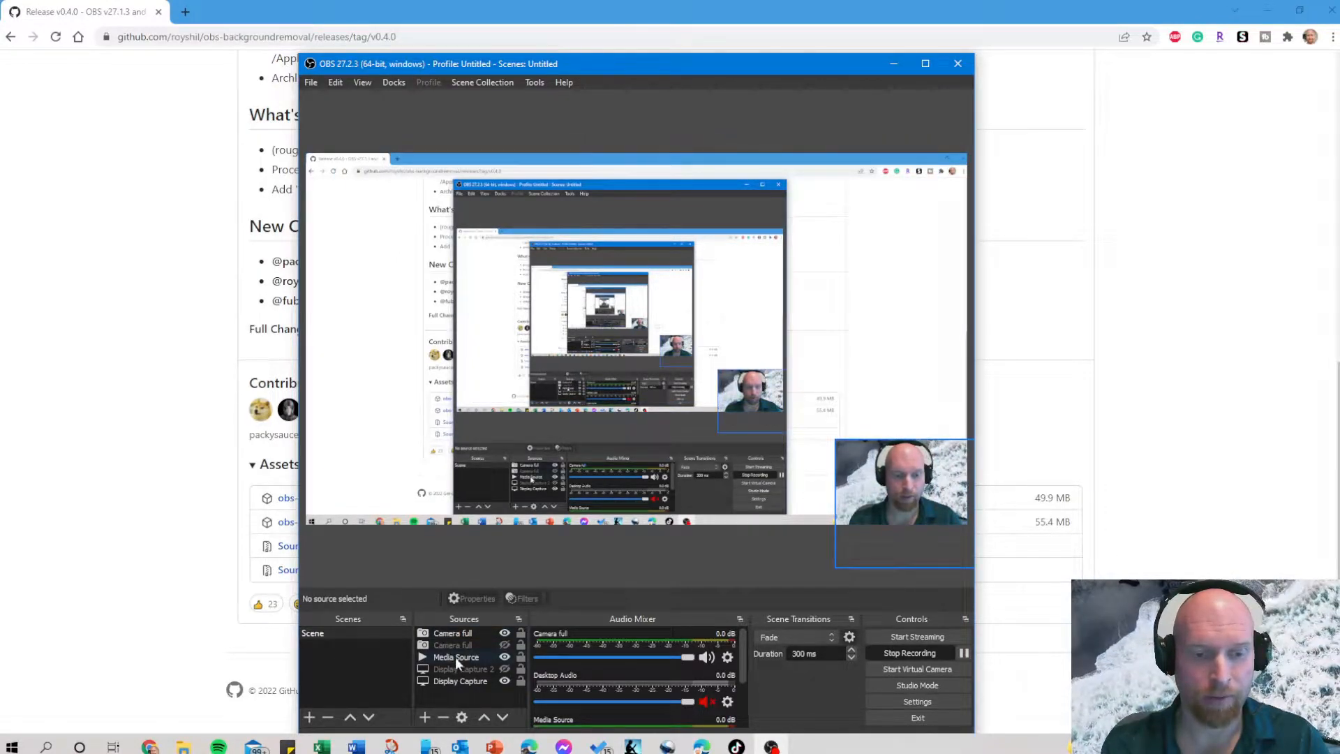
In OBS, open the filters of the visible Camera full source and view the audio/video filters that can be added.
{"action": "left_click", "coordinate": [462, 628]}
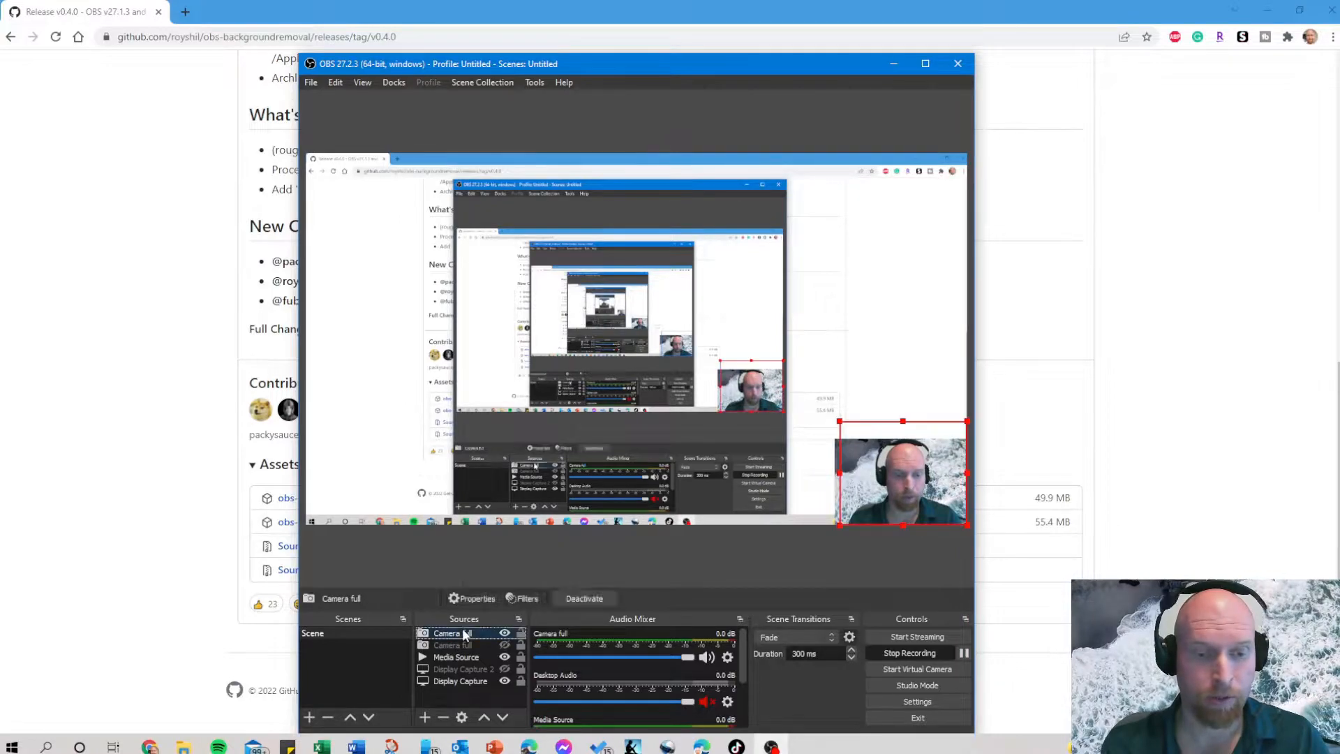
{"action": "right_click", "coordinate": [462, 627]}
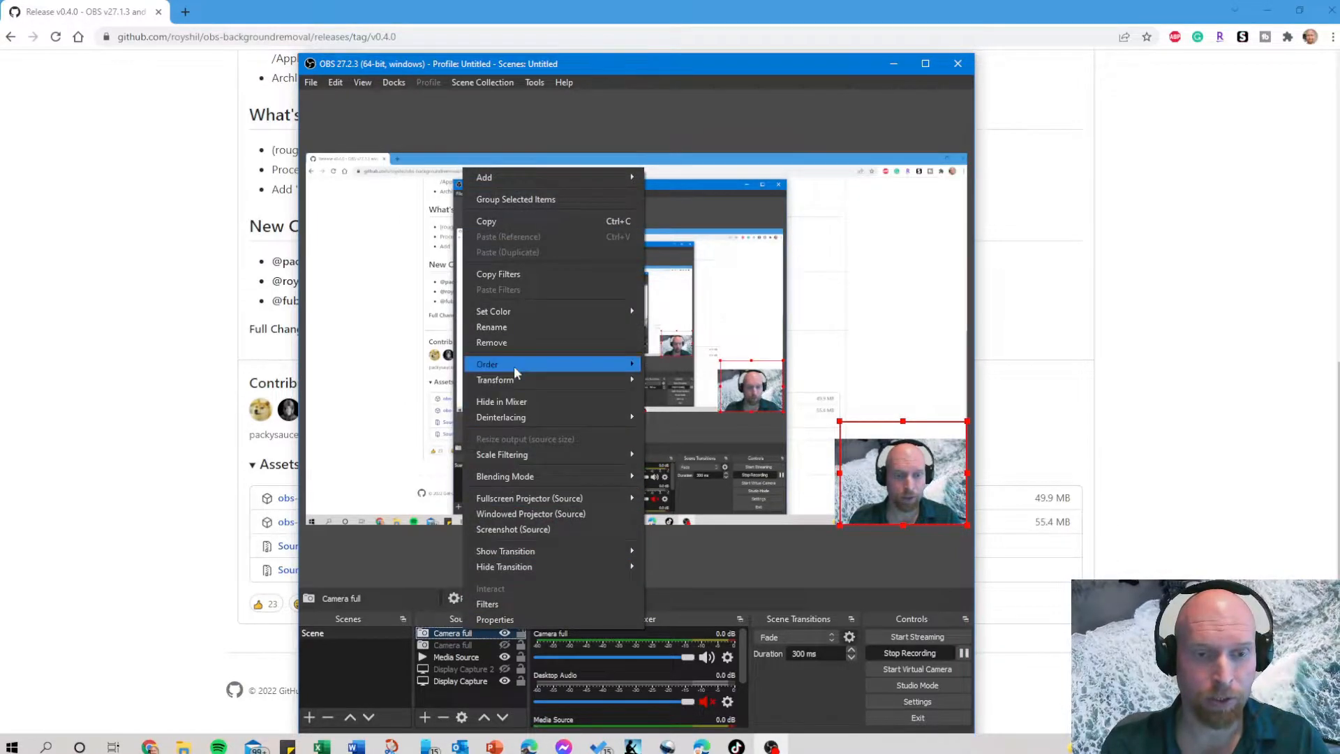
{"action": "left_click", "coordinate": [501, 604]}
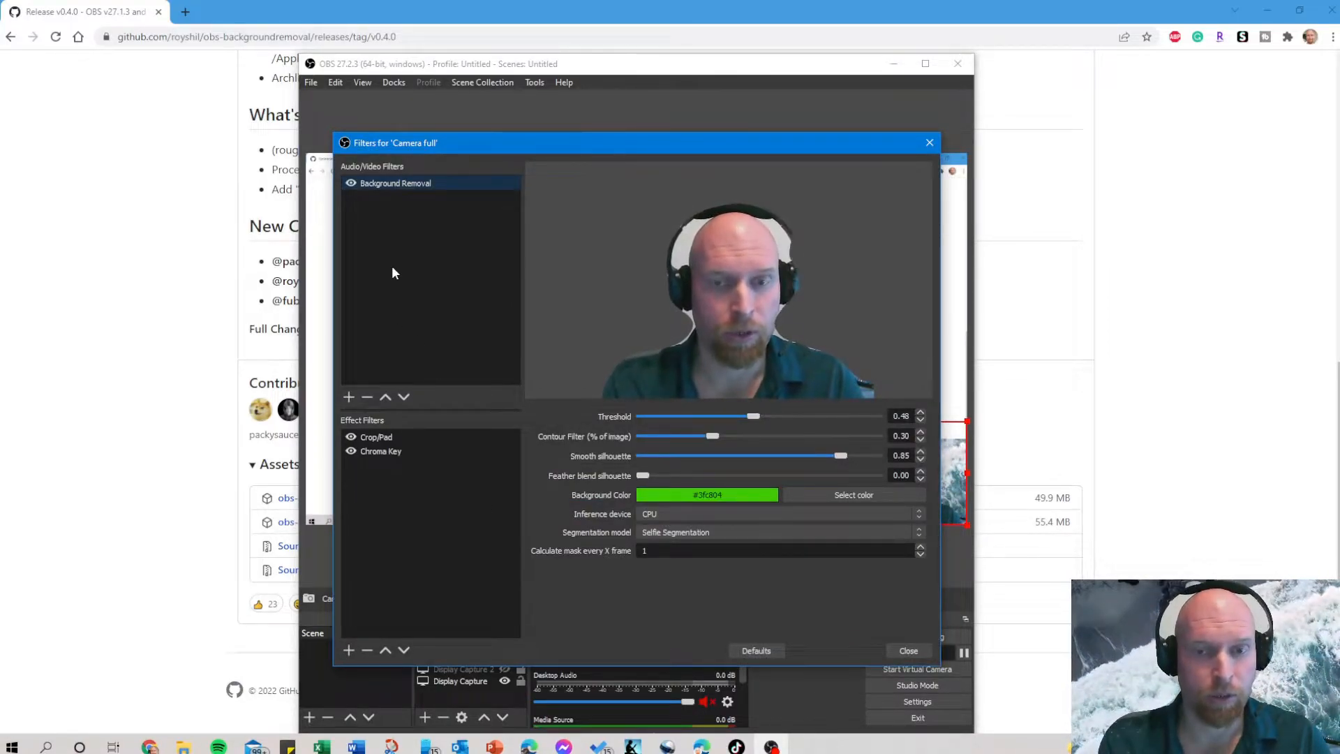
{"action": "left_click", "coordinate": [347, 398]}
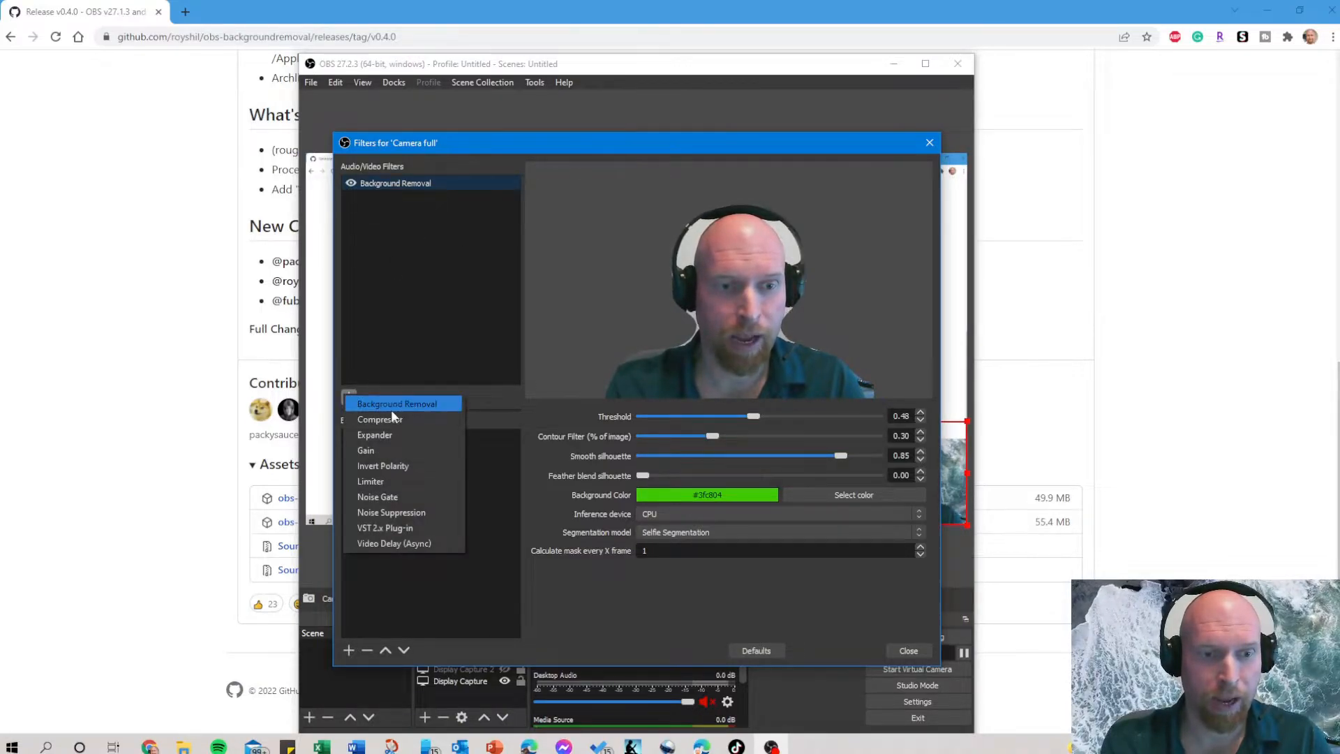
{"action": "left_click", "coordinate": [445, 174]}
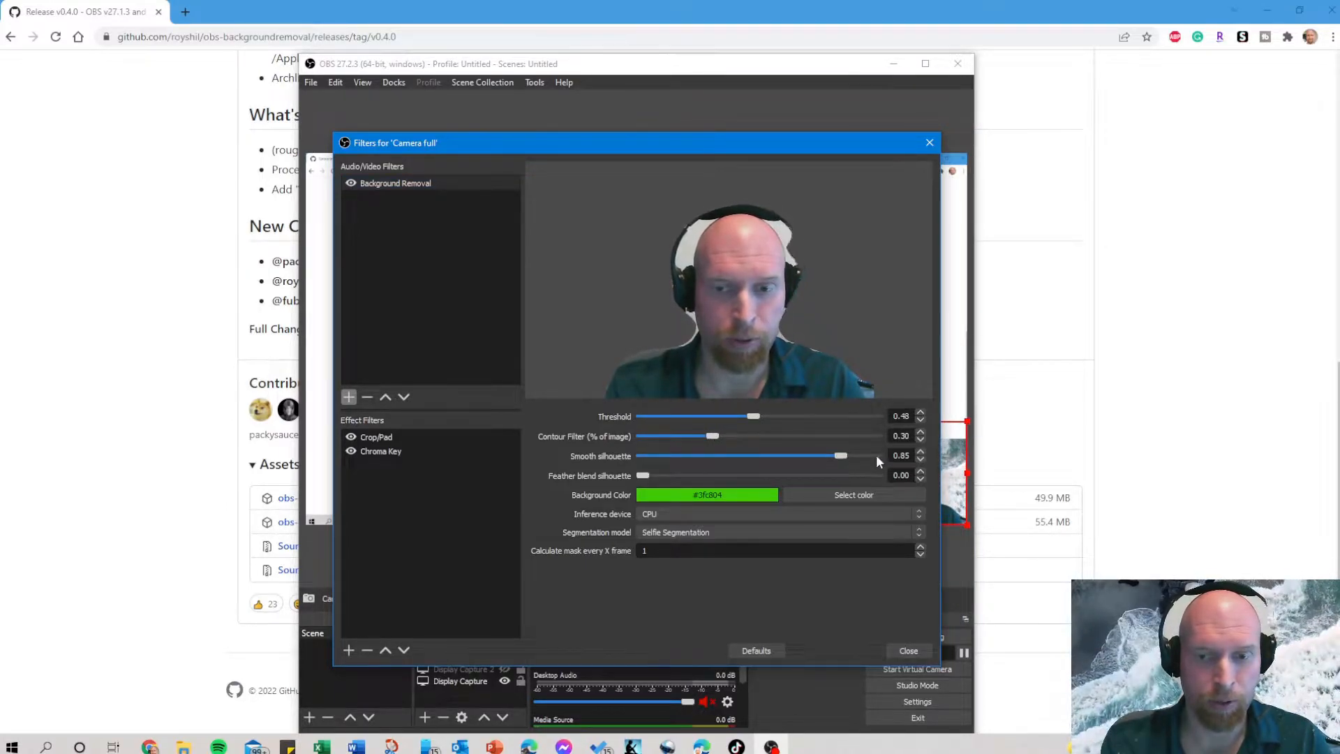
Set the Background Removal filter's smooth silhouette to 0.65 and view its background color choices without changing them.
{"action": "left_click_drag", "start_coordinate": [841, 454], "coordinate": [795, 455]}
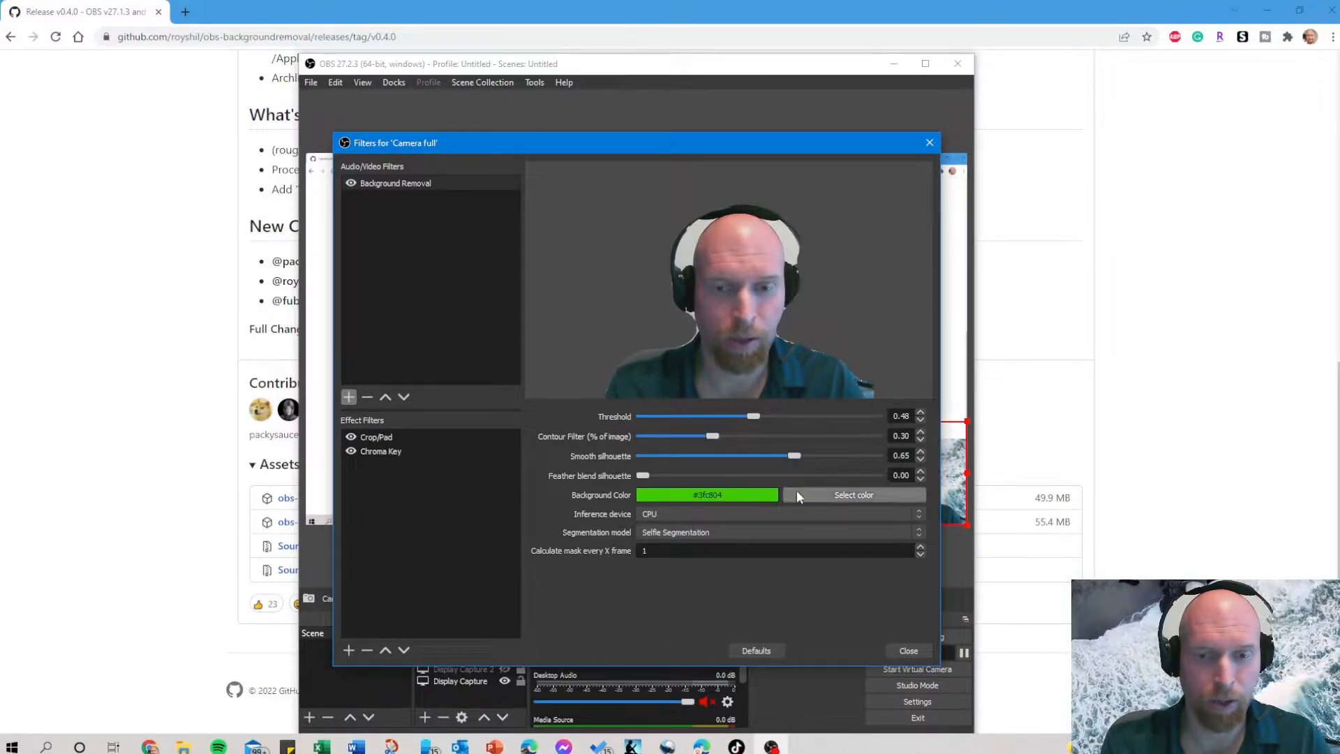
{"action": "left_click", "coordinate": [816, 497]}
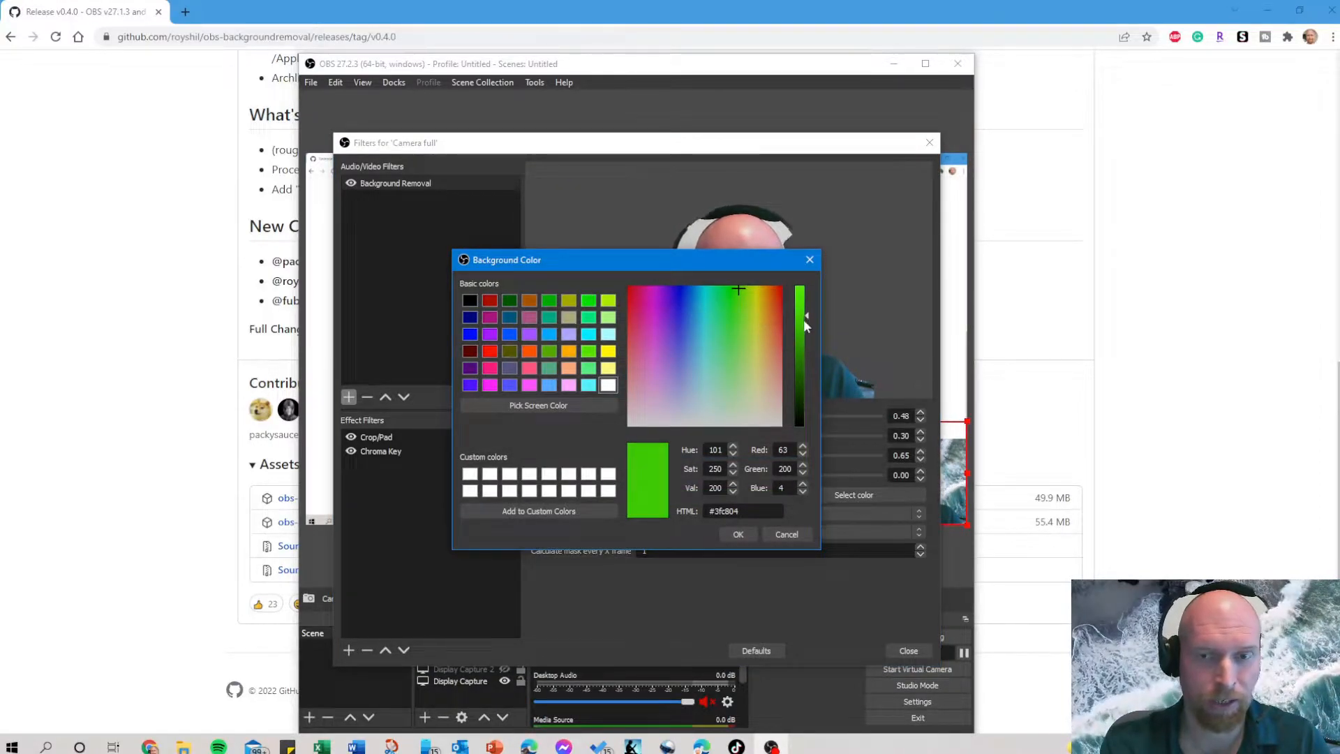
{"action": "left_click", "coordinate": [809, 259]}
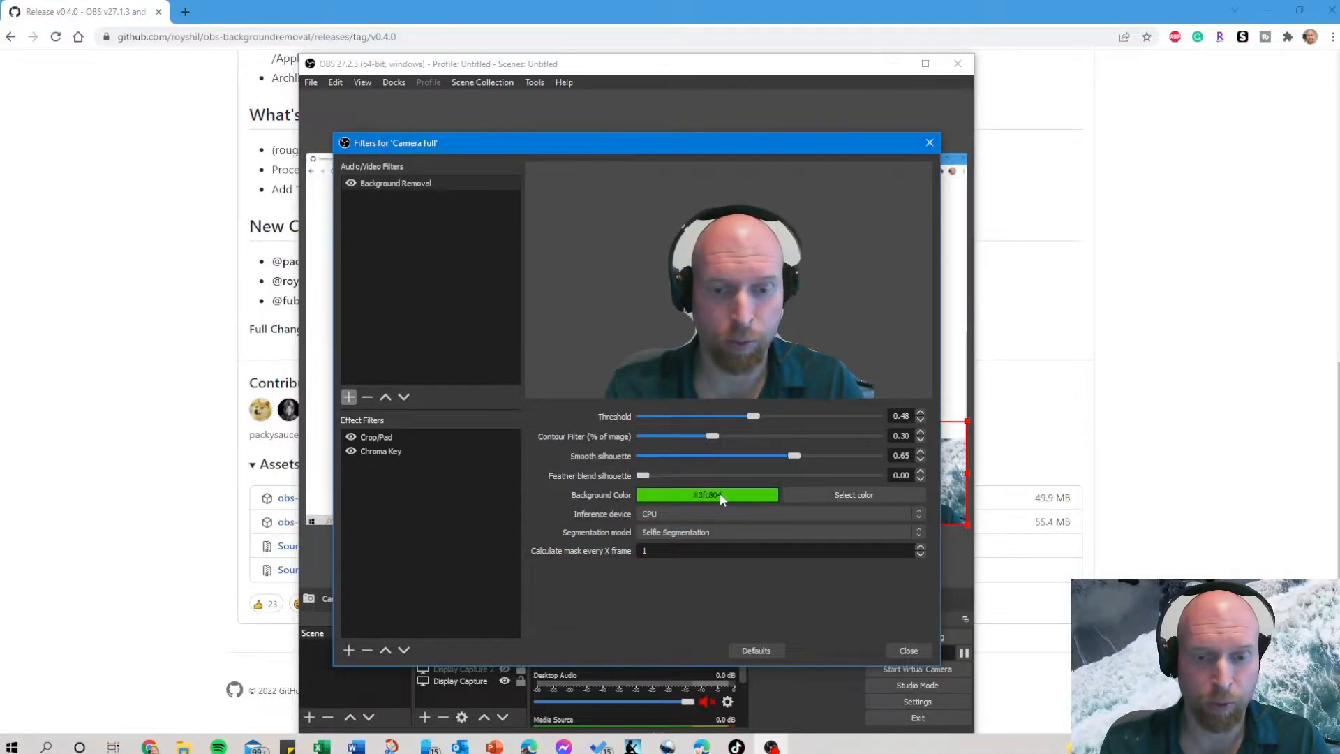
Try the SINet, MODNet and MediaPipe segmentation models in the Background Removal filter.
{"action": "left_click", "coordinate": [681, 533]}
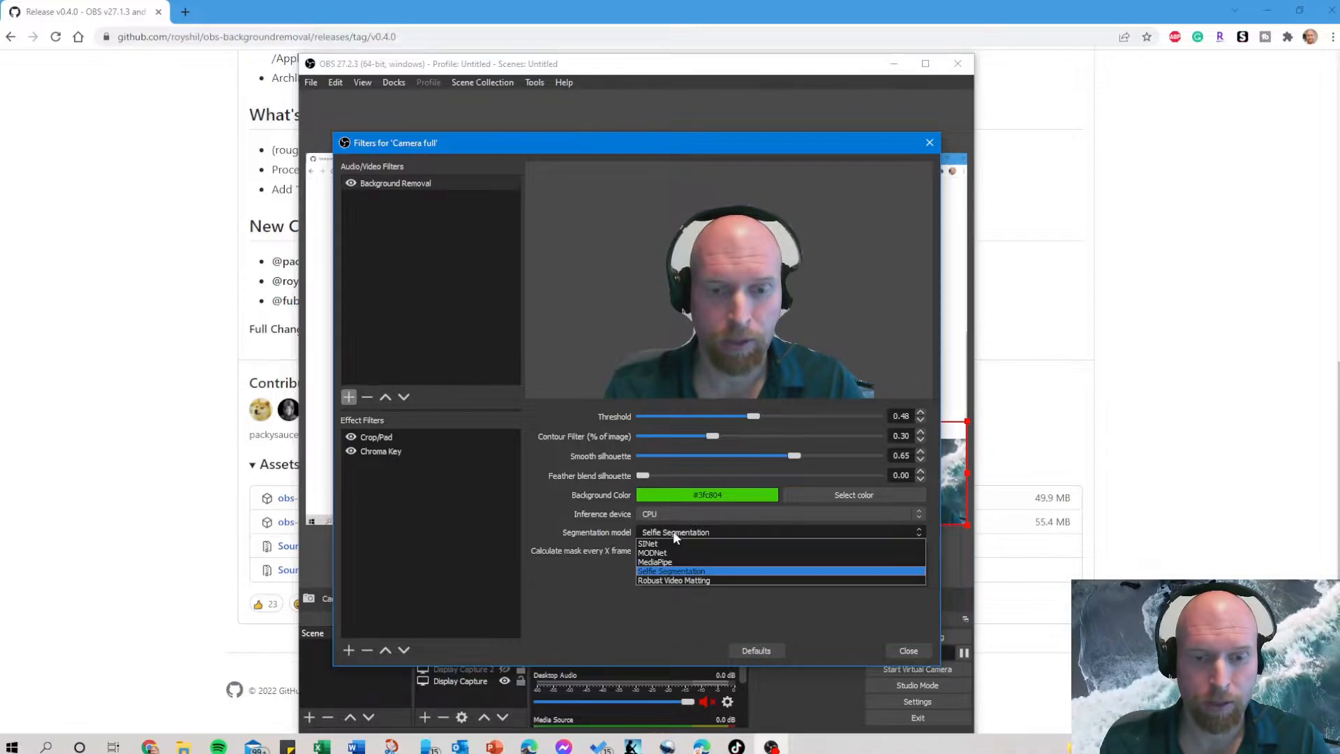
{"action": "left_click", "coordinate": [660, 543]}
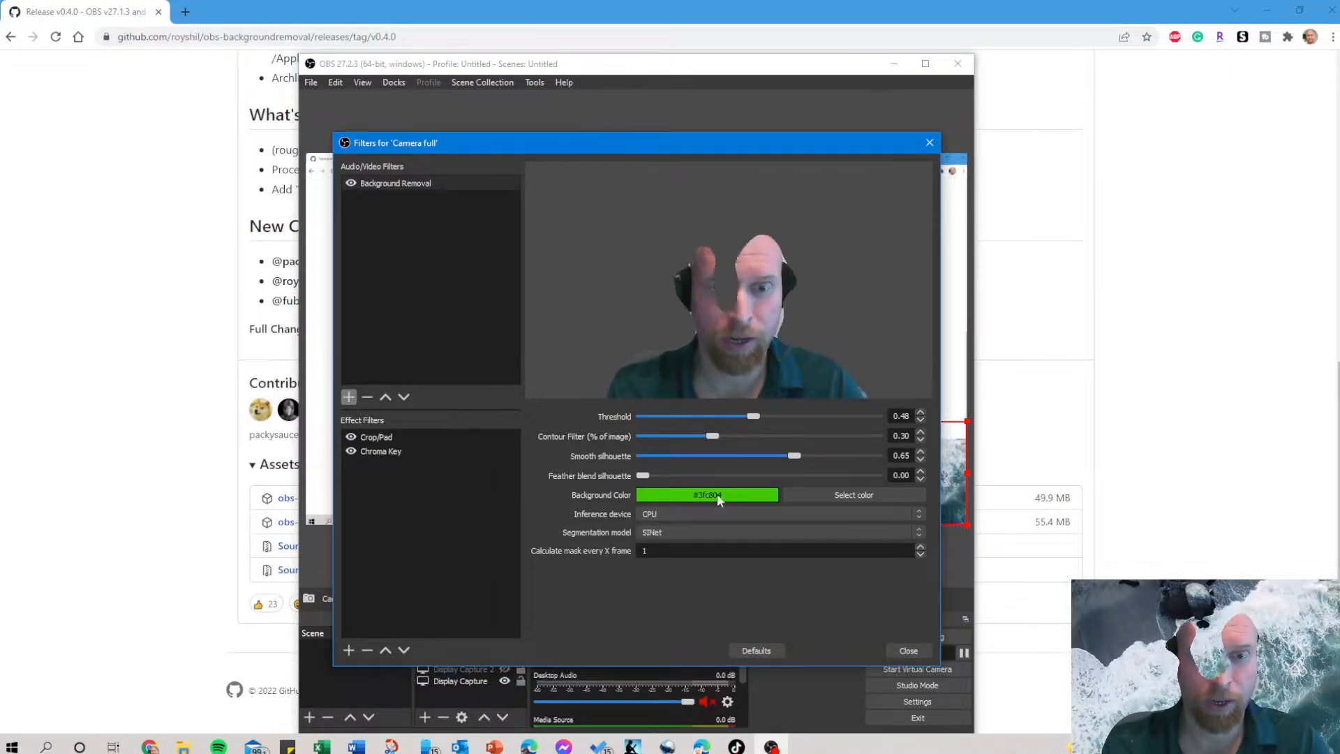
{"action": "left_click", "coordinate": [683, 529]}
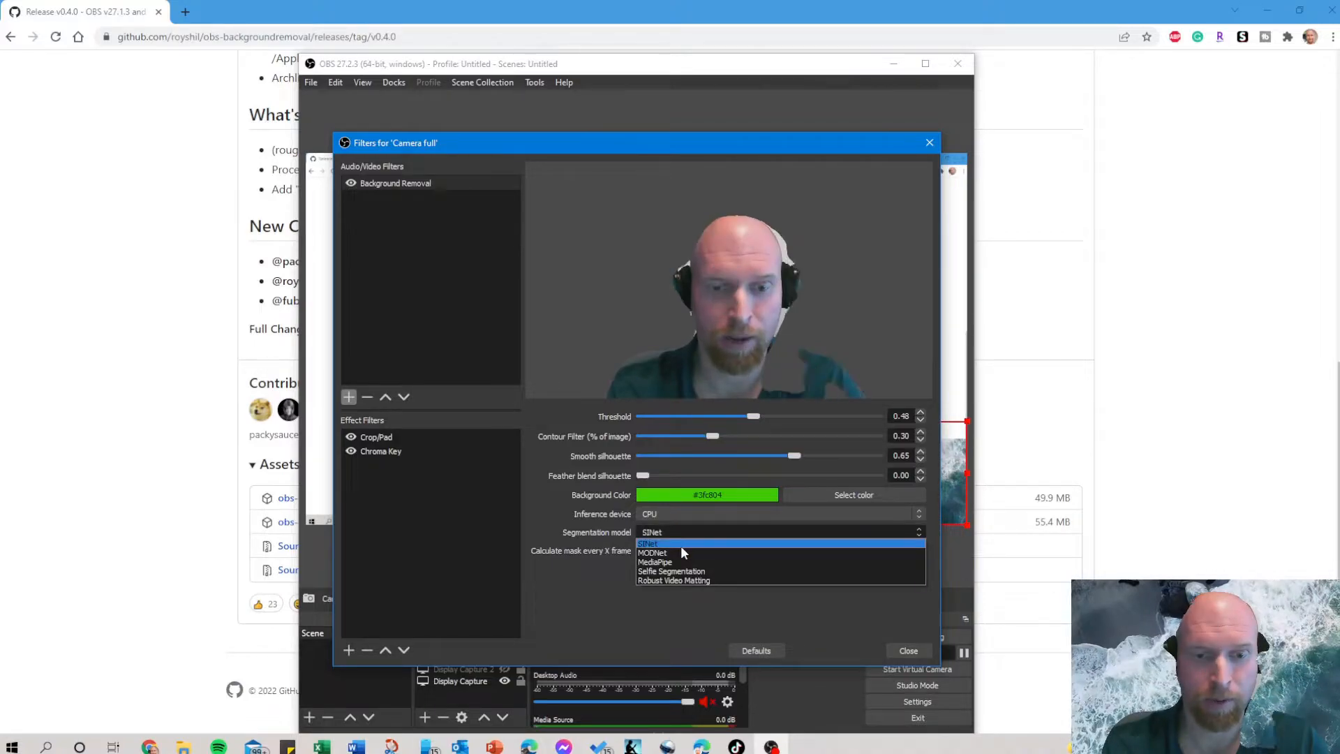
{"action": "left_click", "coordinate": [680, 550]}
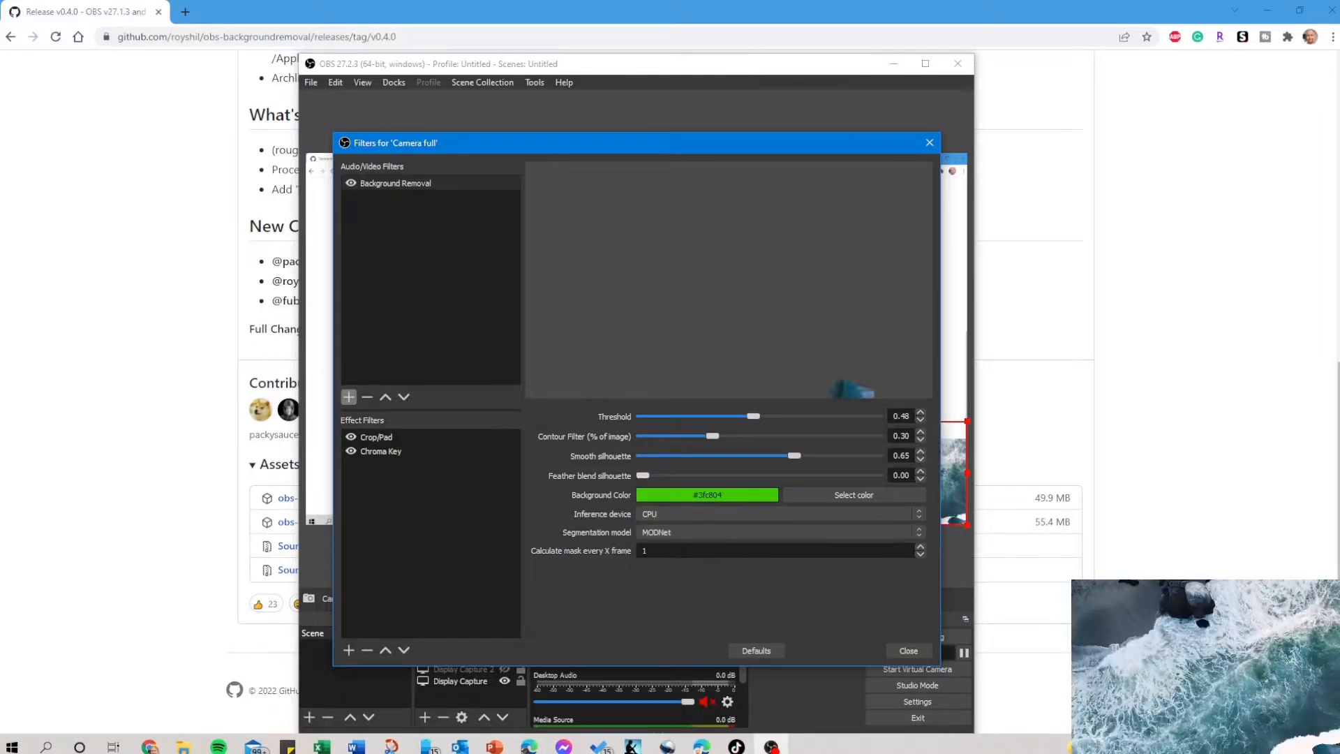
{"action": "left_click", "coordinate": [670, 532]}
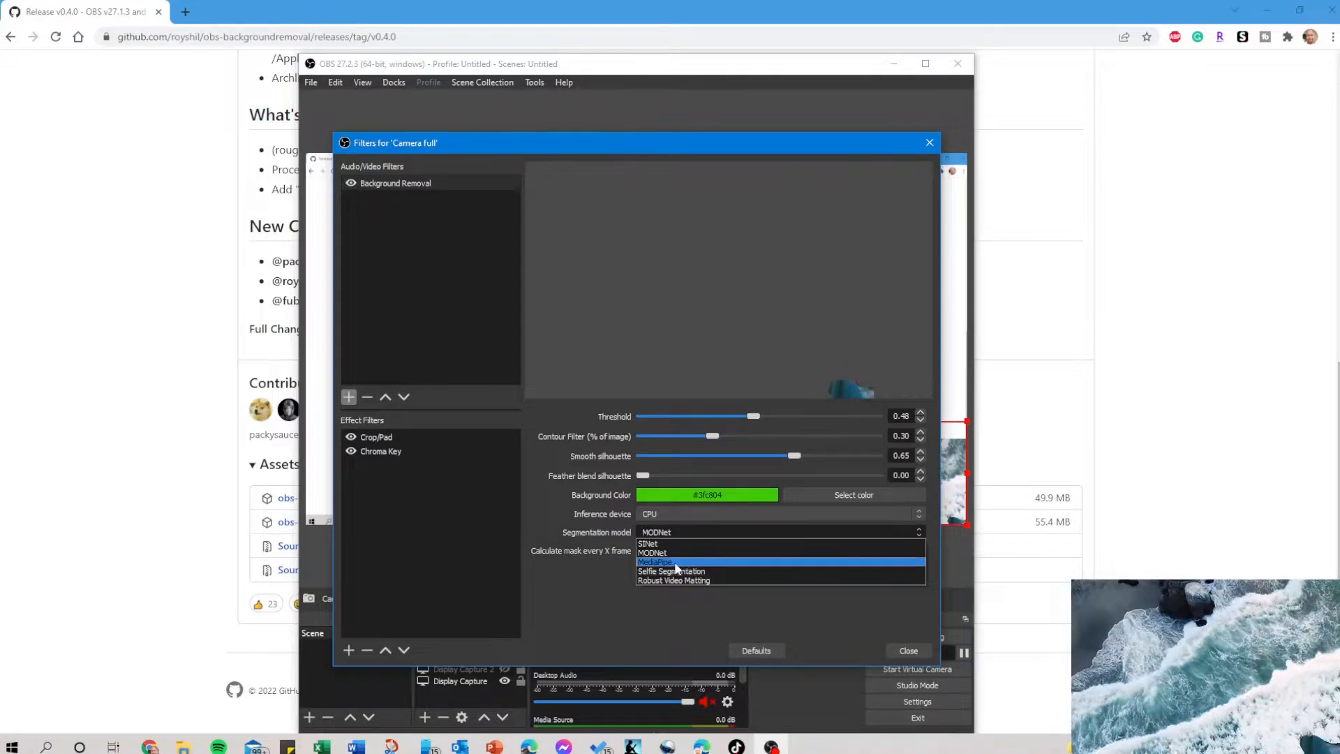
{"action": "left_click", "coordinate": [674, 561]}
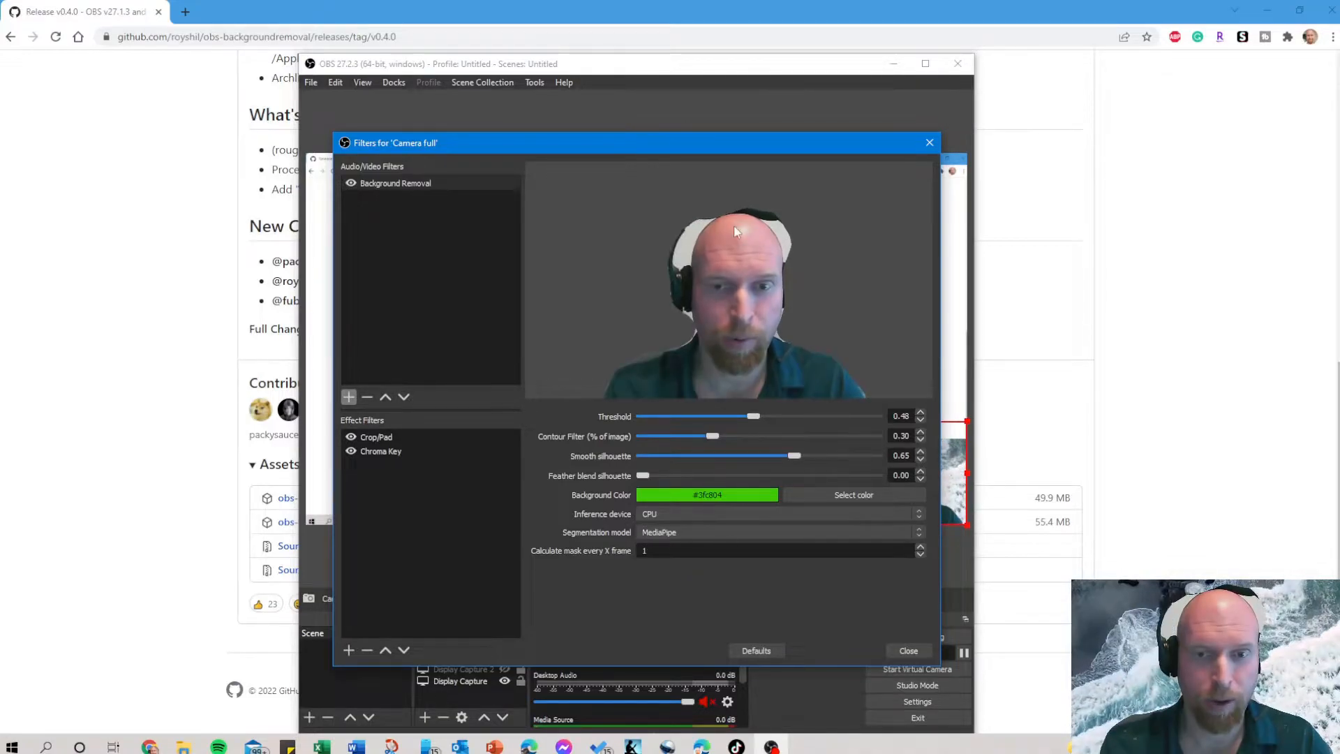
Set the Background Removal segmentation model to Selfie Segmentation and close the camera's filters.
{"action": "left_click", "coordinate": [671, 532]}
{"action": "left_click", "coordinate": [673, 572]}
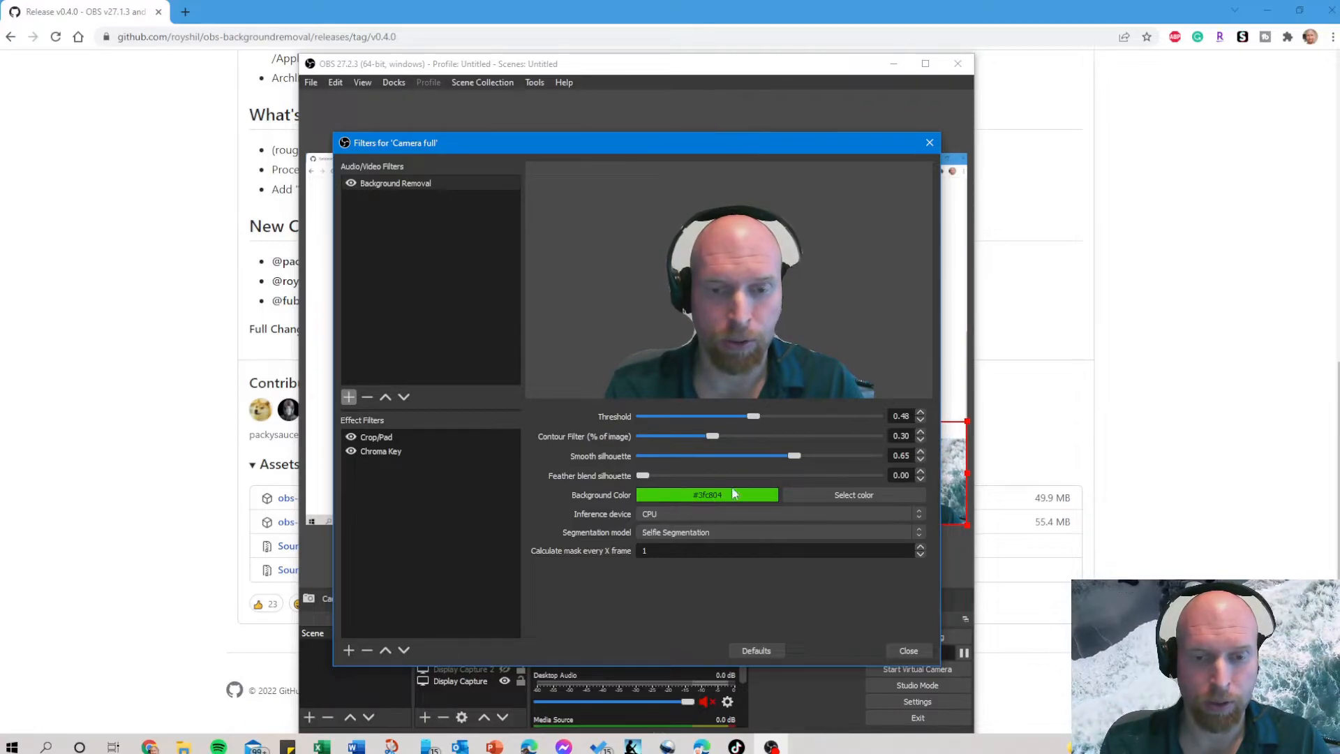
{"action": "left_click", "coordinate": [907, 650]}
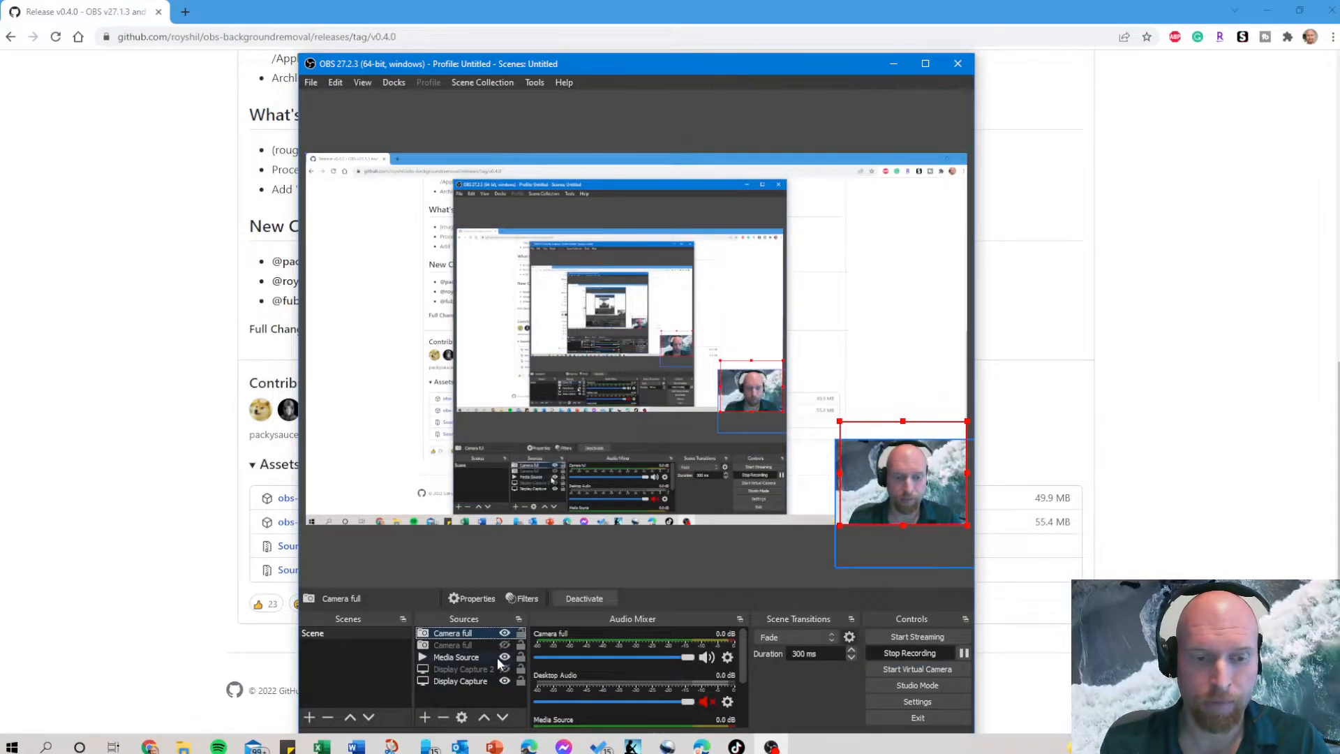
Hide and show the Media Source twice to compare the camera picture with and without the video background.
{"action": "left_click", "coordinate": [504, 657]}
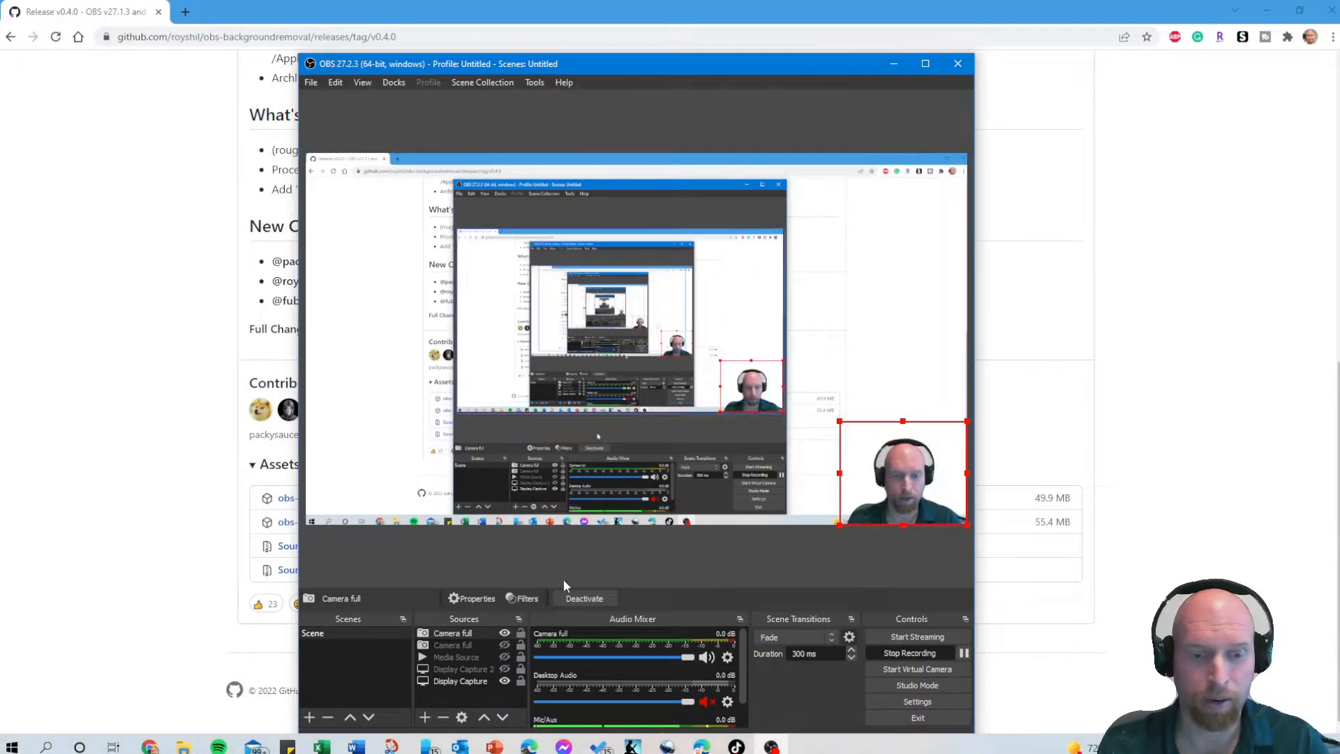
{"action": "left_click", "coordinate": [505, 657]}
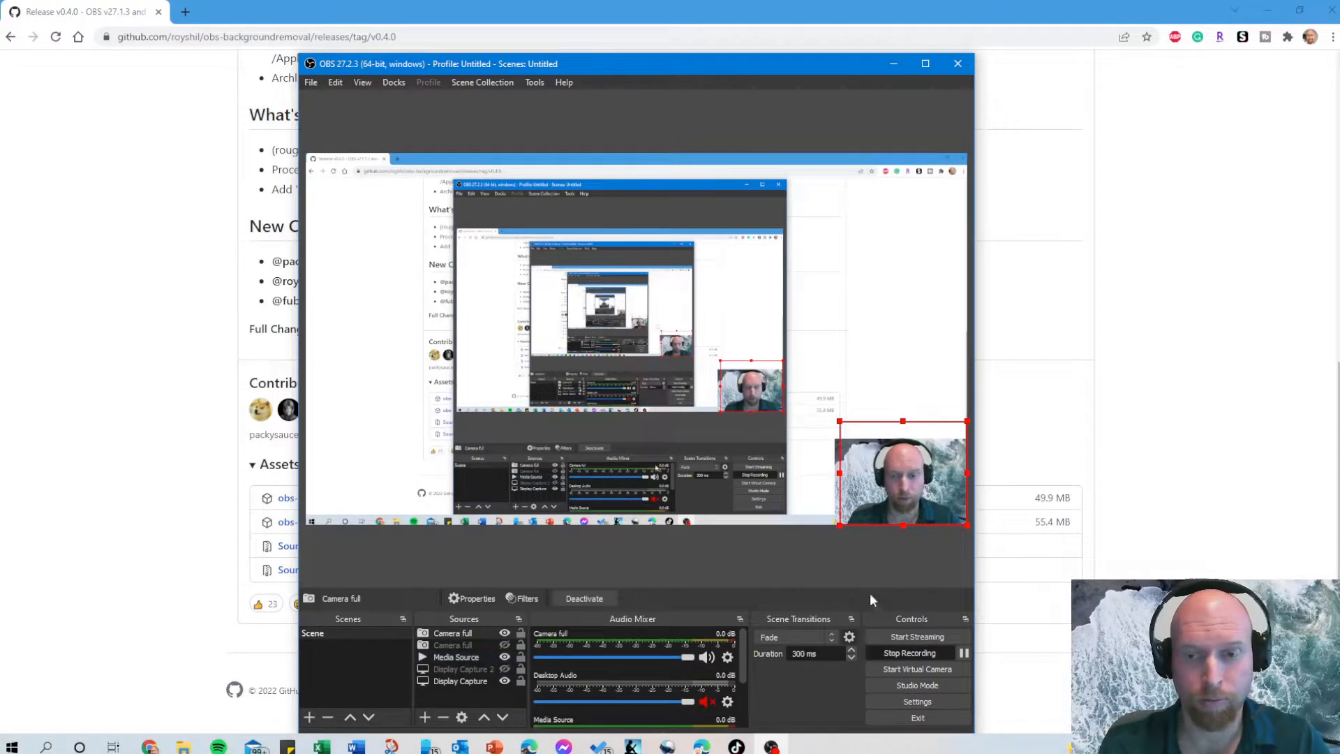
{"action": "left_click", "coordinate": [504, 656]}
{"action": "left_click", "coordinate": [504, 656]}
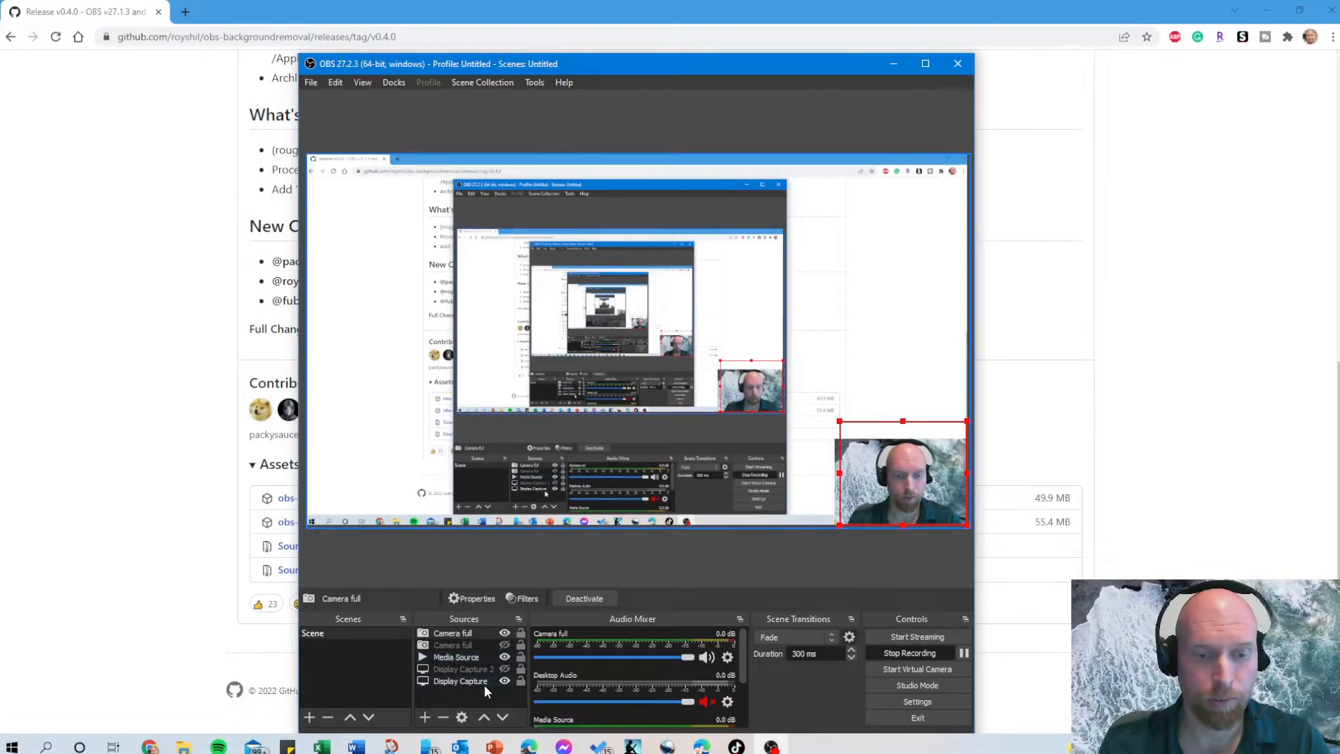
View the source types that can be added and review the Media Source's local file and loop settings.
{"action": "left_click", "coordinate": [430, 717]}
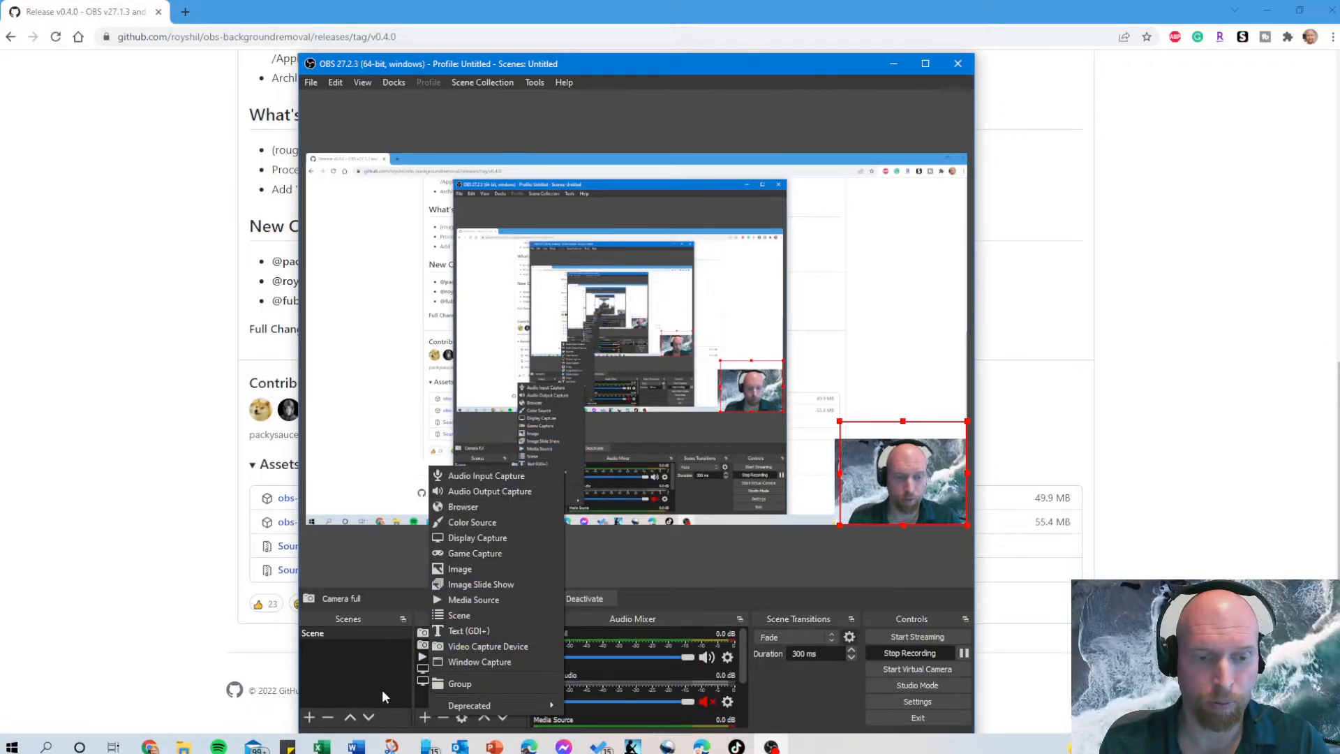
{"action": "left_click", "coordinate": [418, 700]}
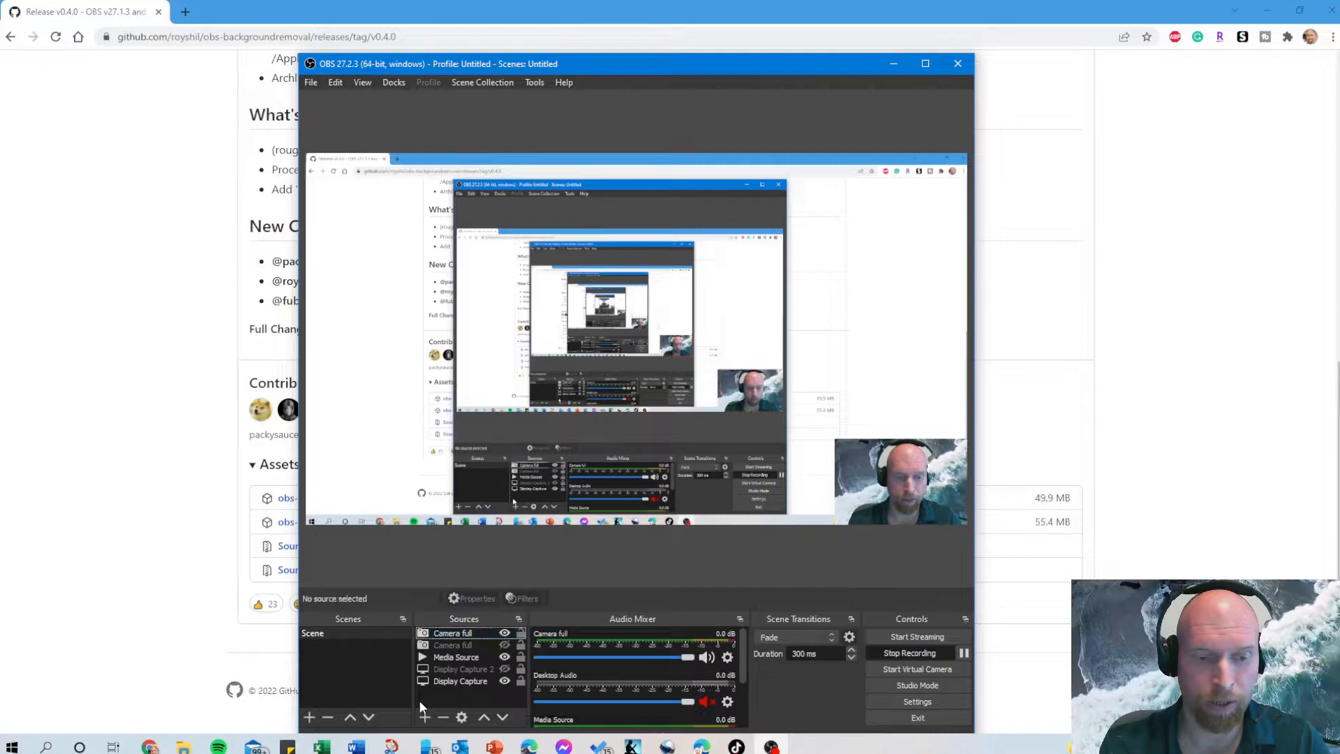
{"action": "right_click", "coordinate": [462, 659]}
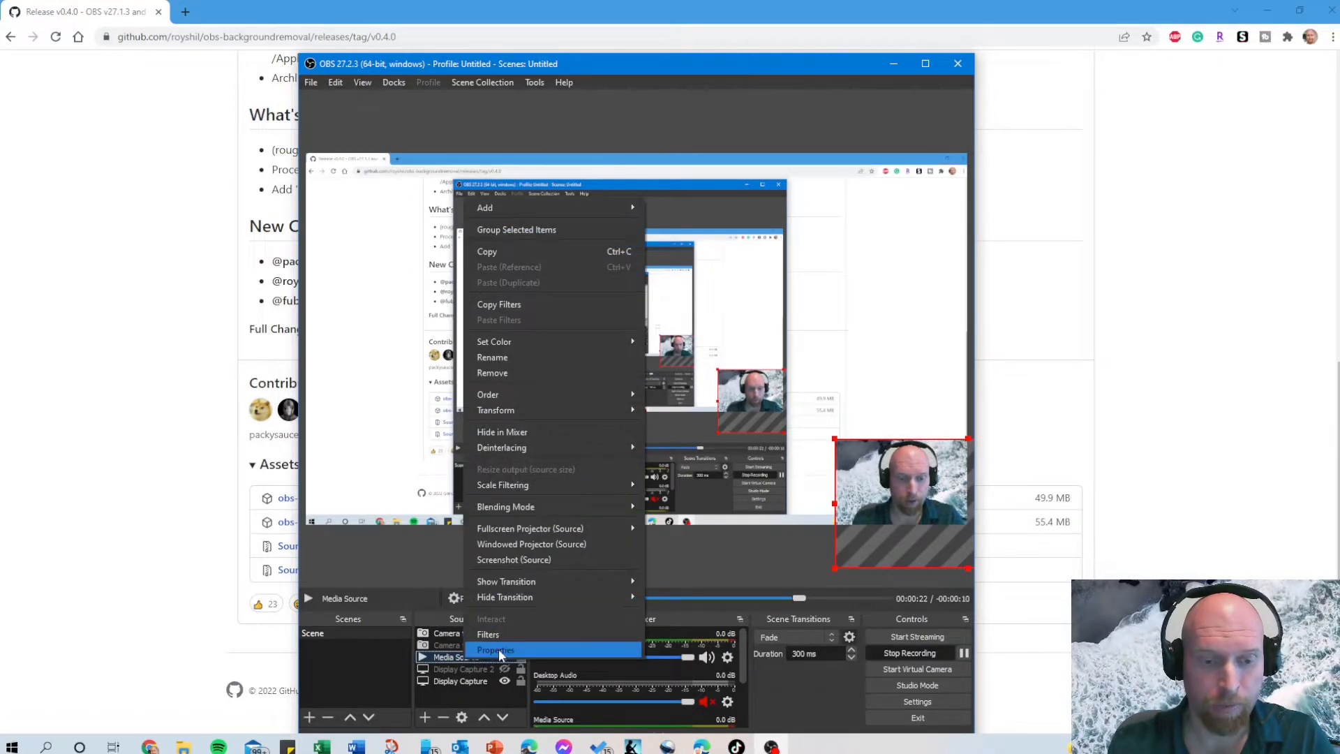
{"action": "left_click", "coordinate": [499, 648]}
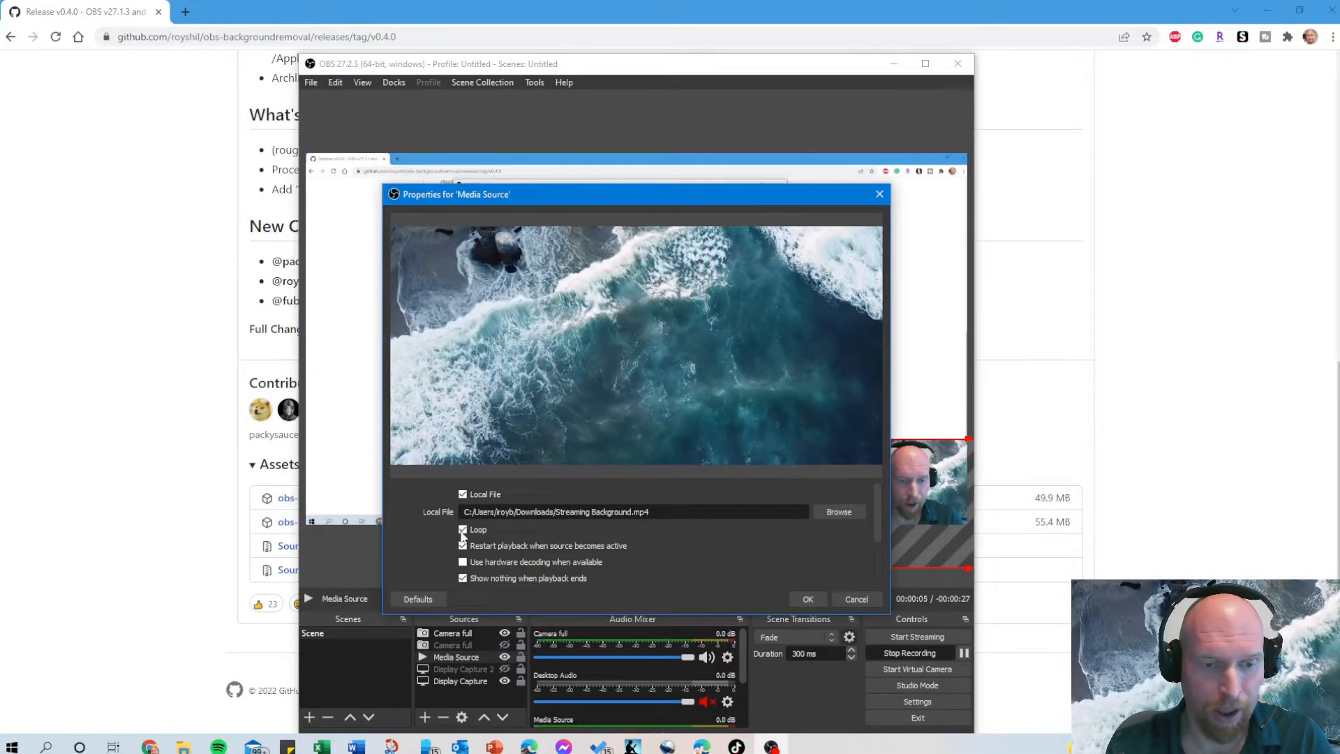
{"action": "left_click", "coordinate": [817, 598]}
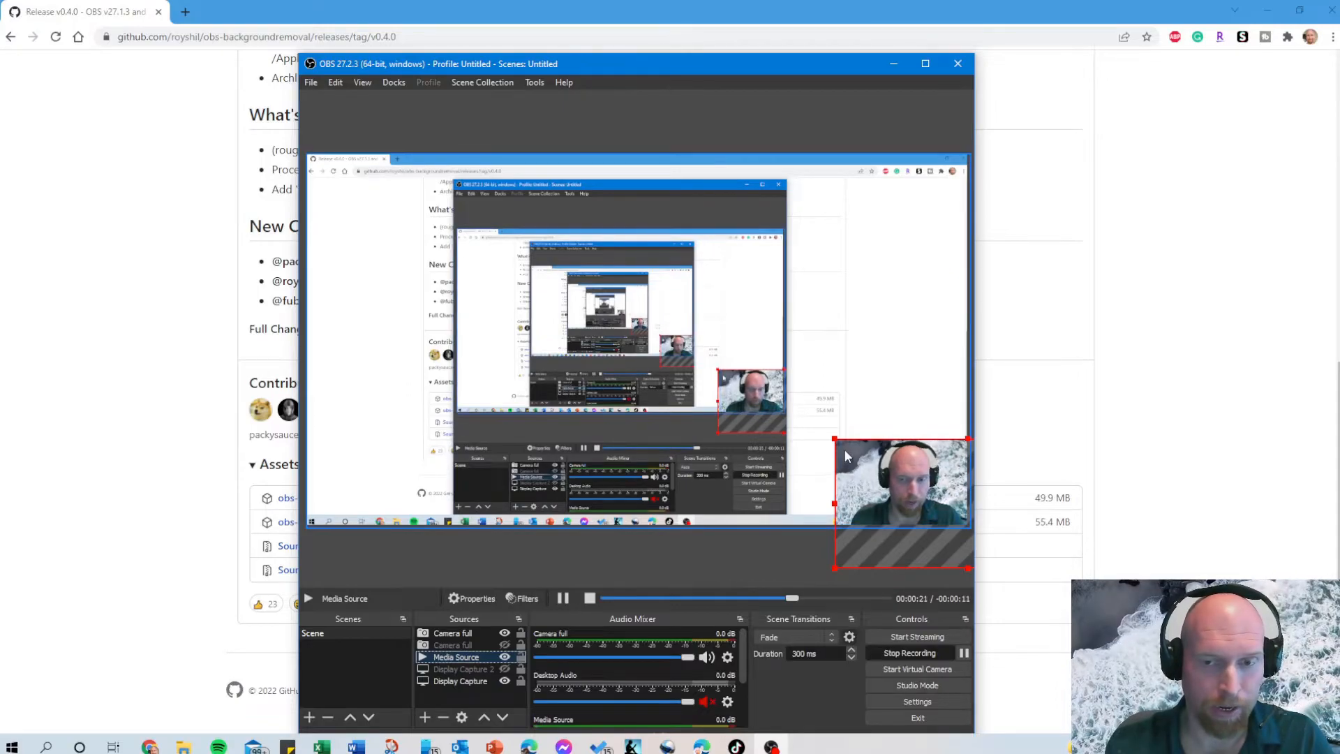
Enlarge the Media Source slightly from its upper-left corner behind the camera picture and stop the recording.
{"action": "mouse_move", "coordinate": [841, 446]}
{"action": "left_mouse_down"}
{"action": "mouse_move", "coordinate": [394, 226]}
{"action": "mouse_move", "coordinate": [793, 419]}
{"action": "mouse_move", "coordinate": [866, 438]}
{"action": "left_mouse_up"}
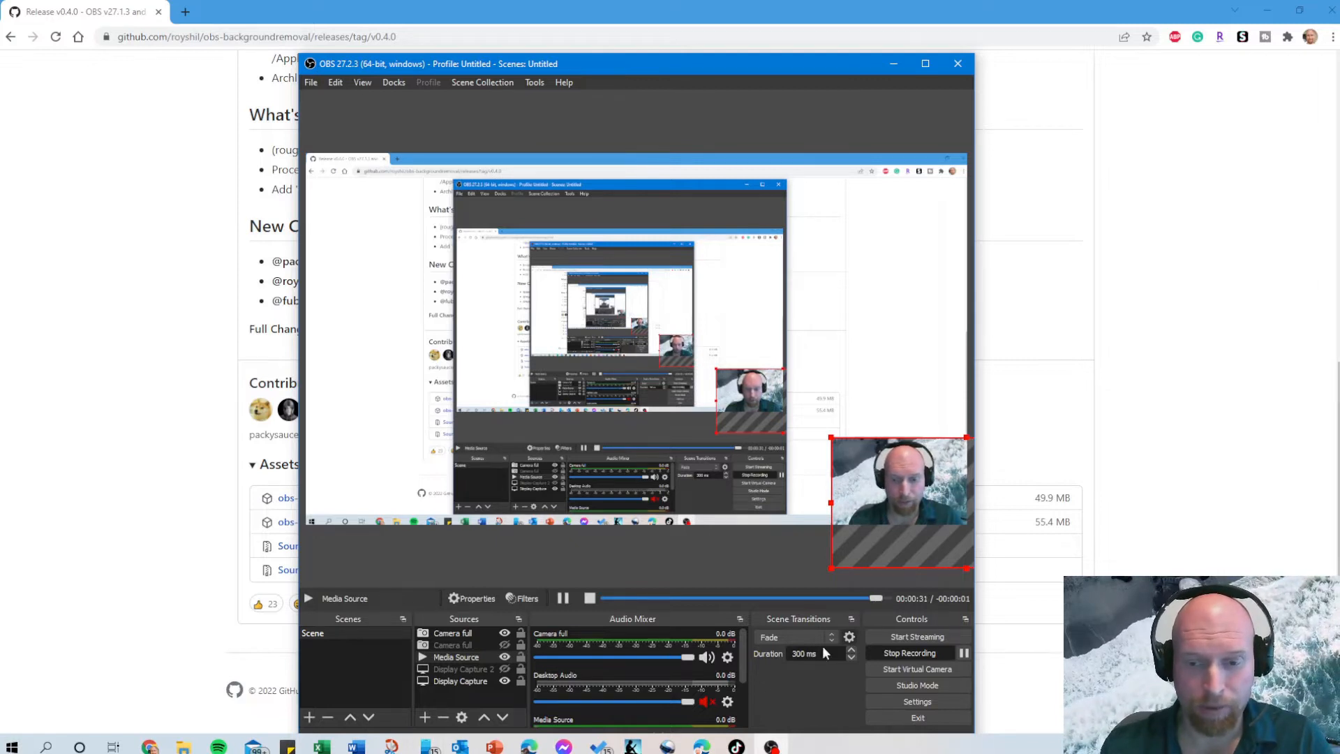
{"action": "left_click", "coordinate": [952, 658]}
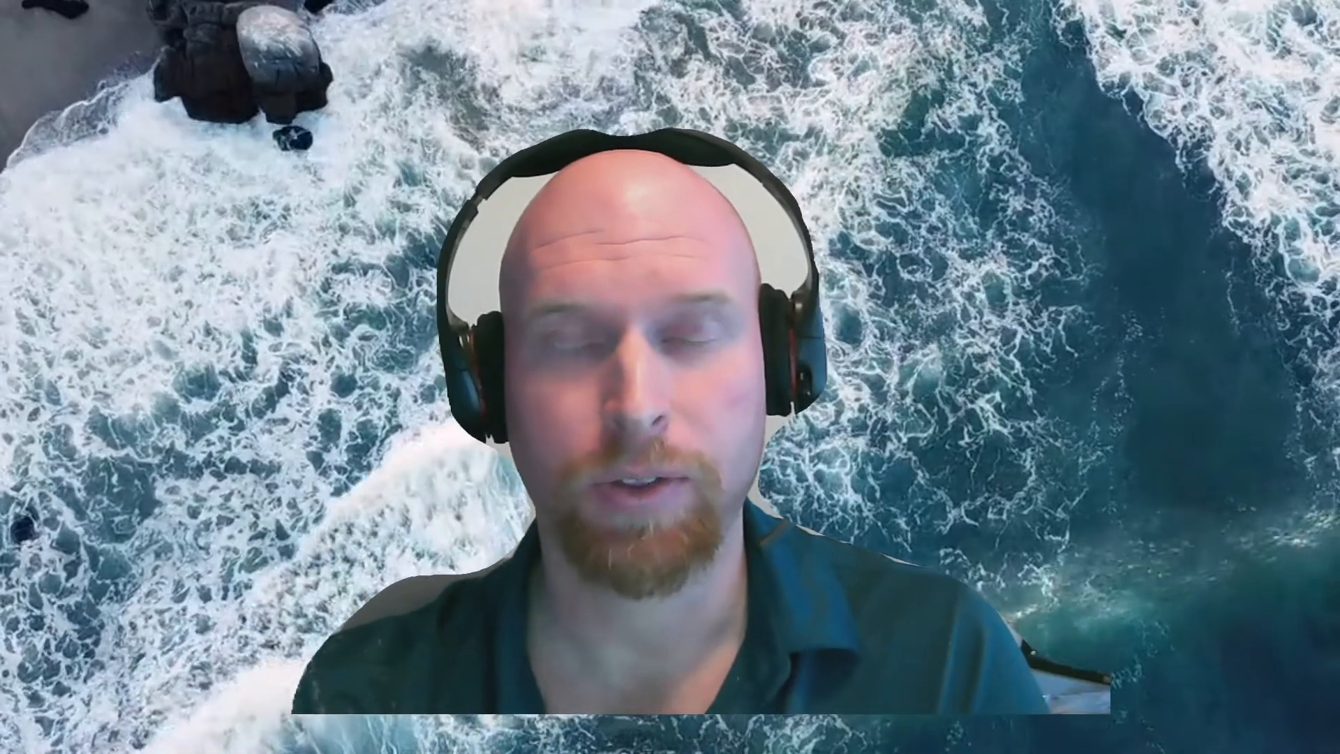